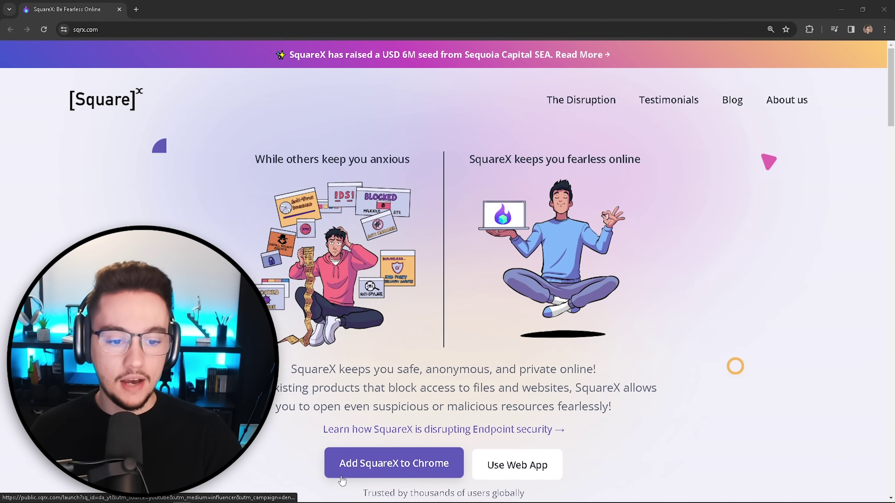
Step: Add the SquareX extension to Chrome from the Web Store and confirm the installation
click(365, 467)
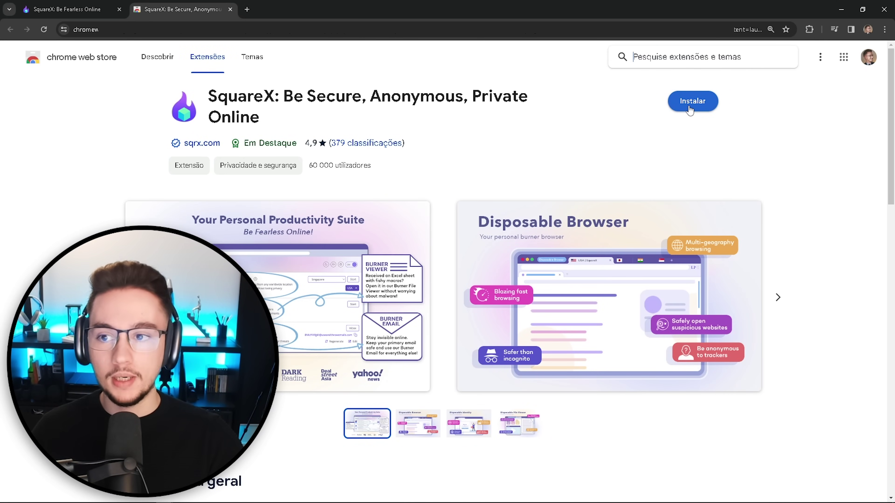
click(693, 106)
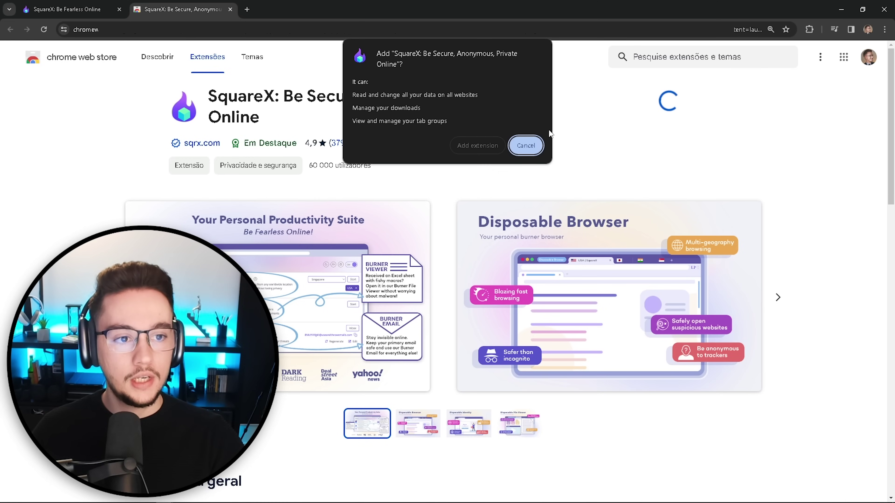
click(468, 147)
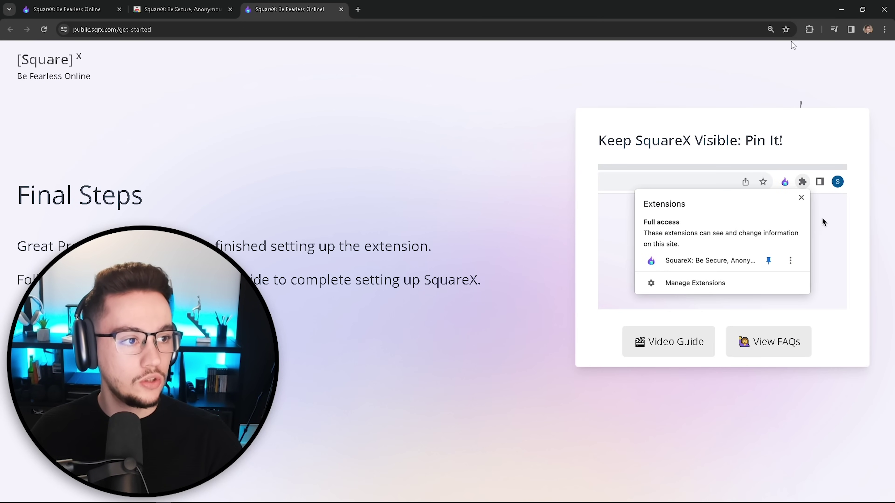
Step: Pin SquareX to the Chrome toolbar and open its Be Fearless Online popup
click(809, 29)
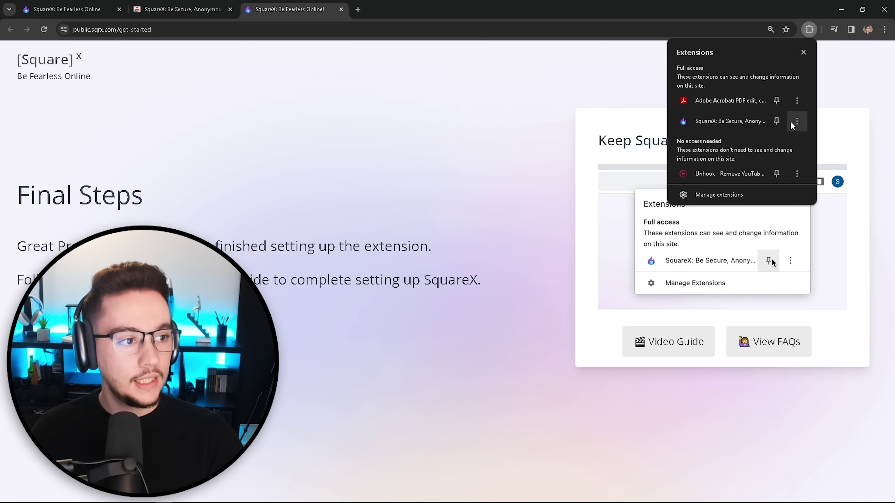
click(776, 121)
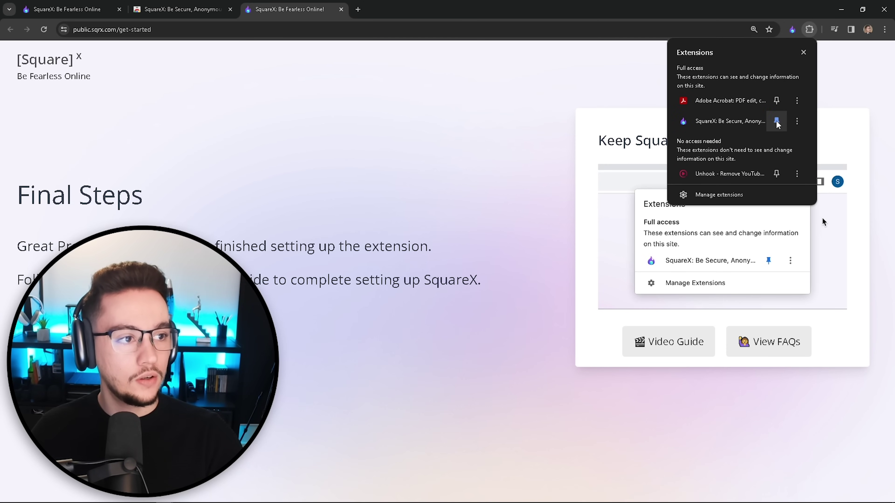
click(595, 95)
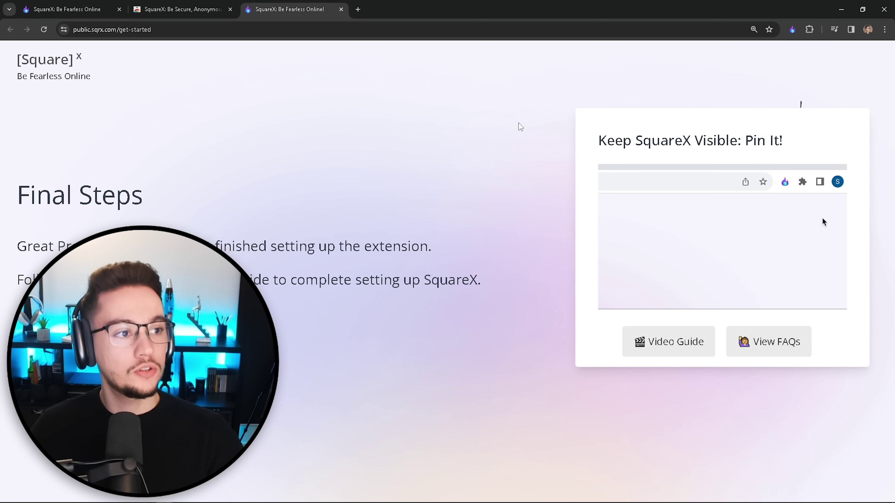
click(792, 30)
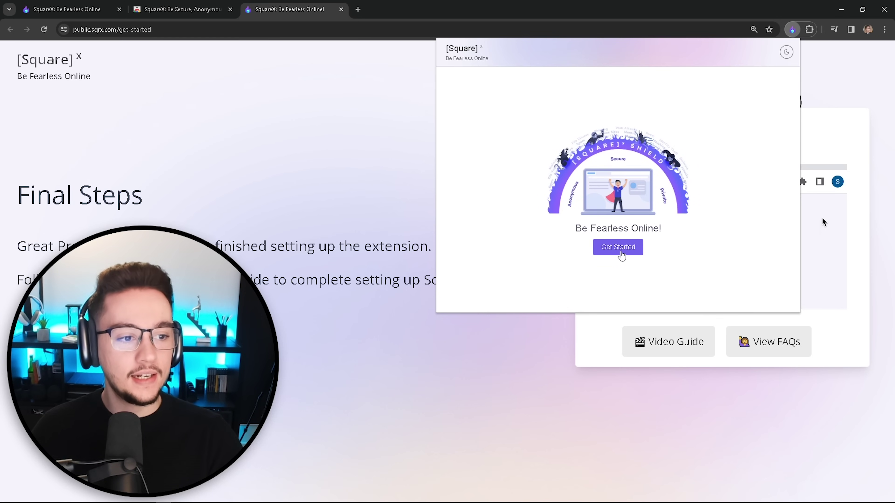
Step: Start SquareX account setup using Get Started in the extension popup
click(621, 254)
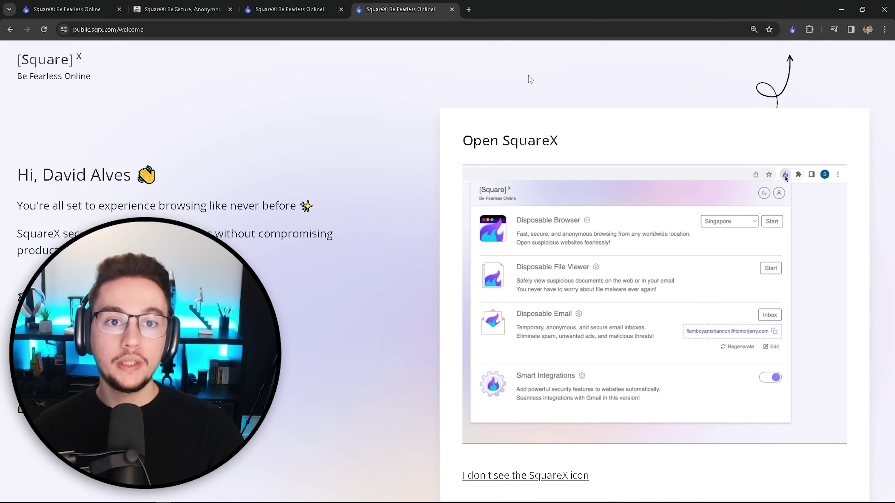
Step: Switch the SquareX panel to dark mode, highlighting the Disposable Browser title and description
click(792, 29)
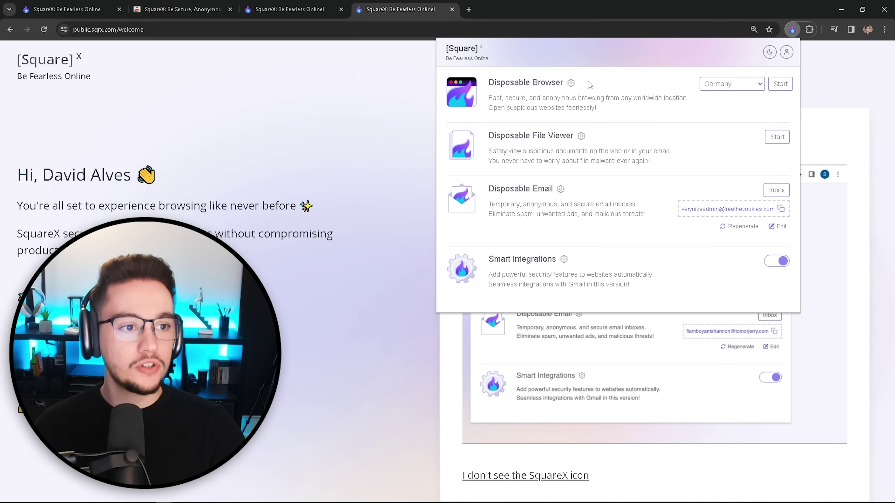
drag(601, 83, 492, 82)
click(491, 82)
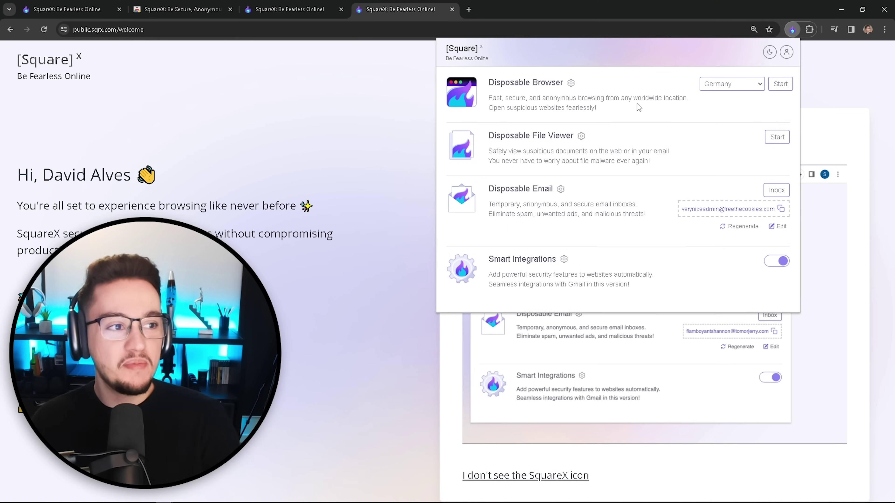
click(769, 53)
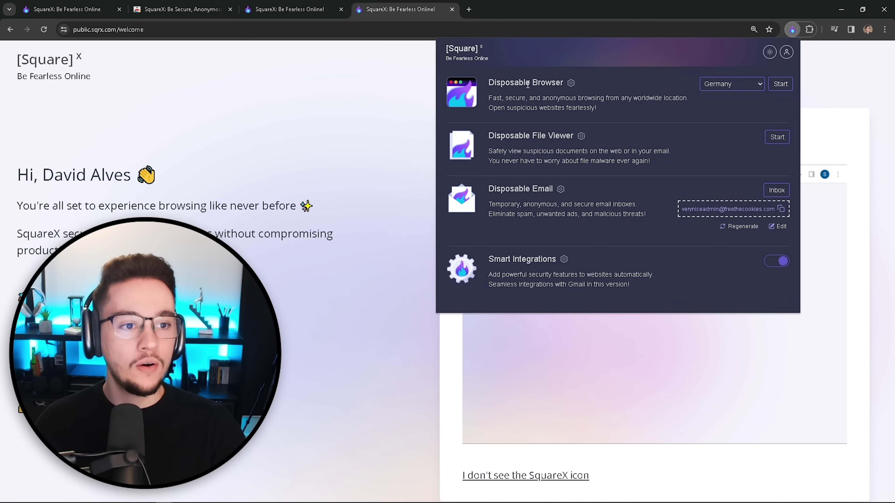
drag(489, 83, 563, 83)
click(501, 96)
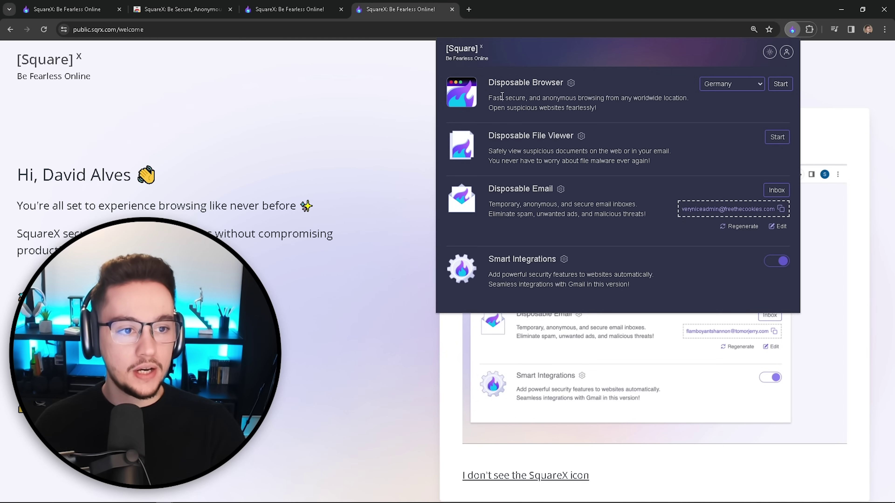
double_click(502, 97)
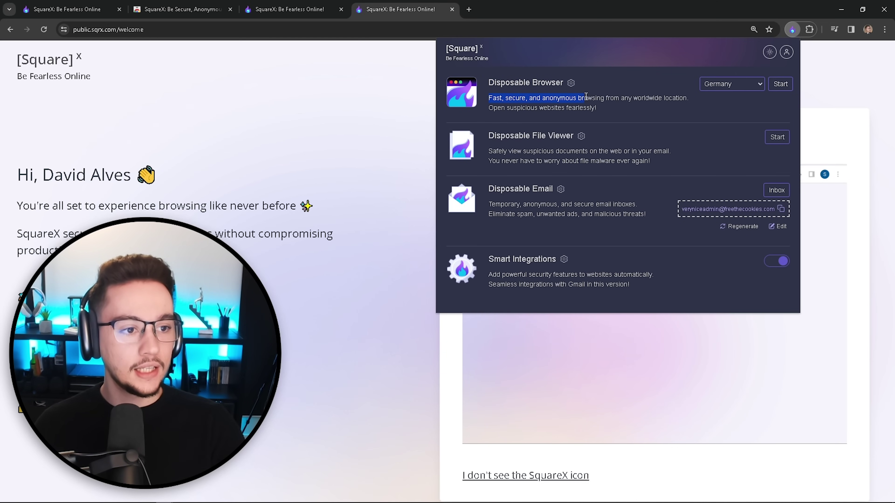
drag(585, 96, 615, 99)
Step: Choose Canada as the browsing country and launch the disposable browser
click(693, 103)
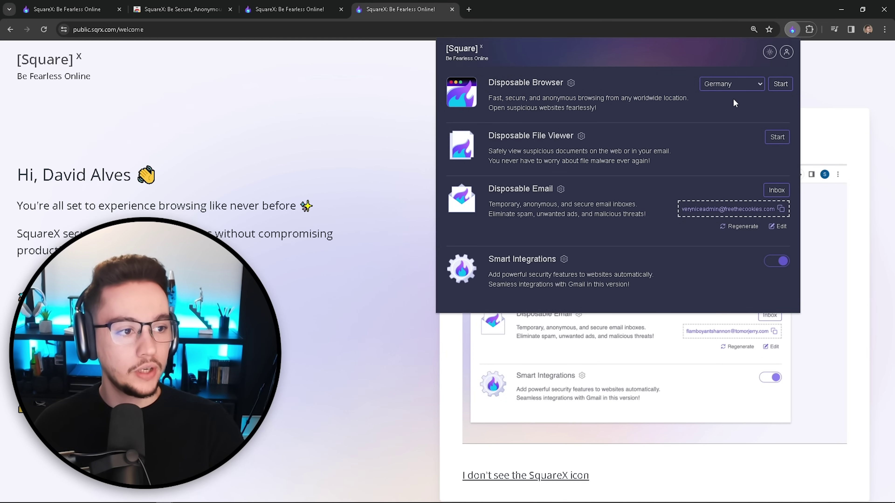
click(743, 86)
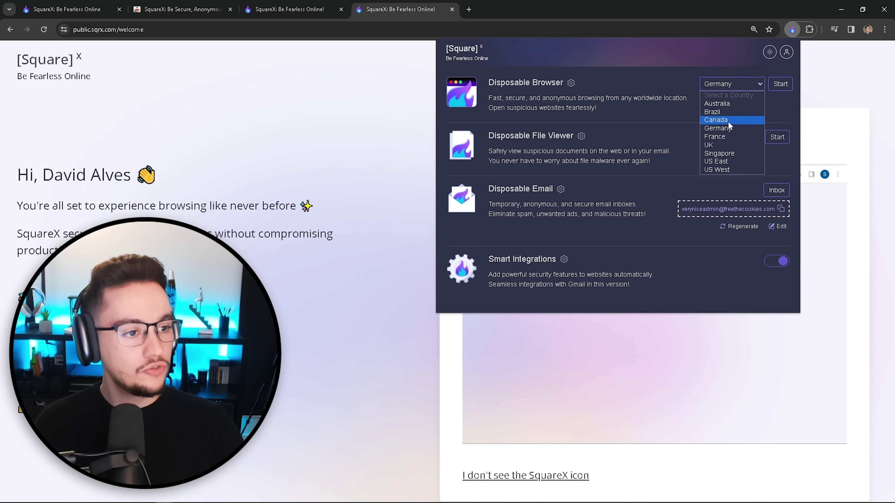
click(721, 120)
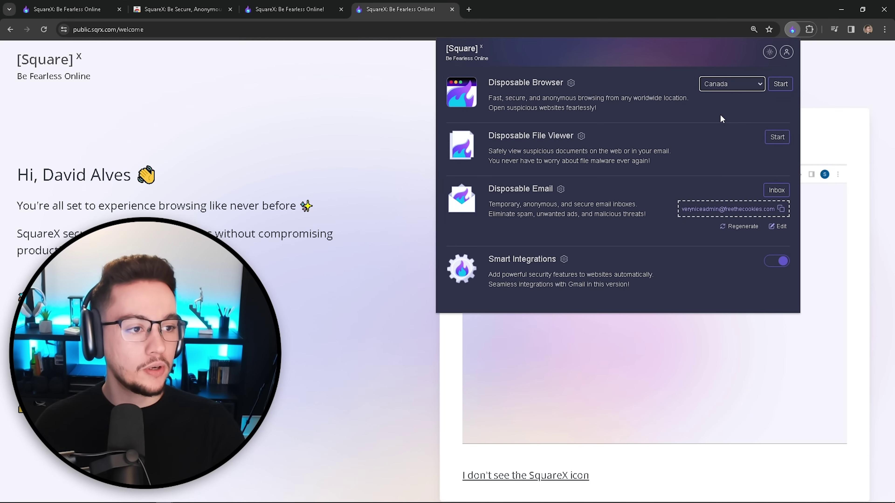
click(781, 84)
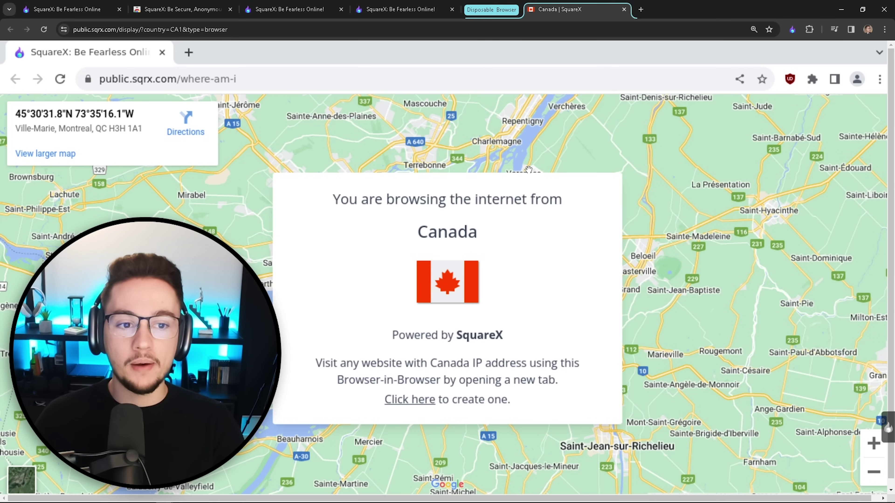
Step: Search Google for 'malware' in the disposable browser, then show its session panel
click(188, 52)
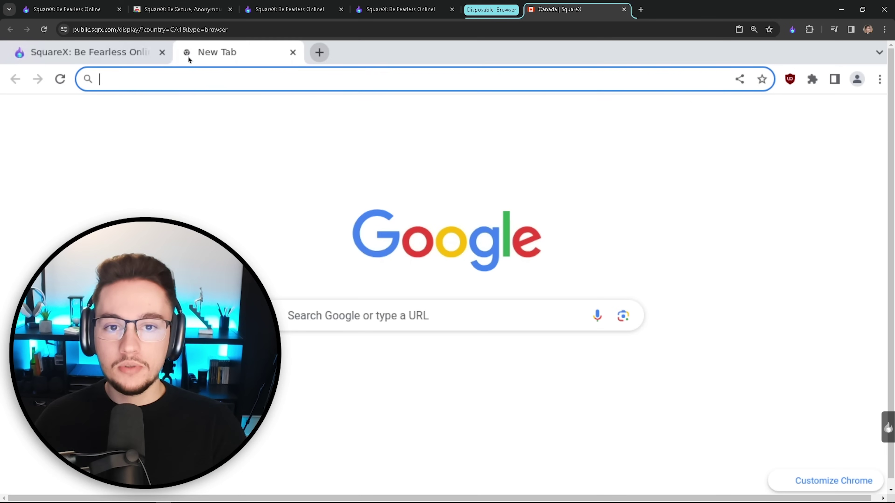
text(malware)
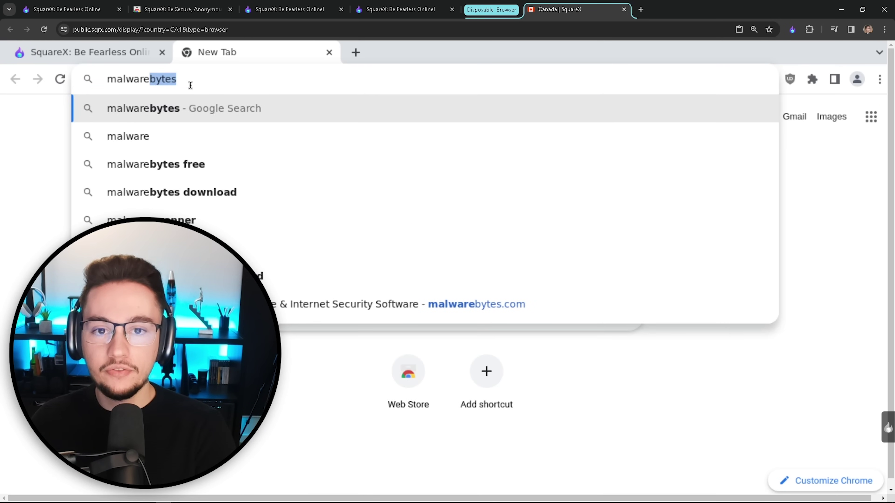
key(Delete)
key(Return)
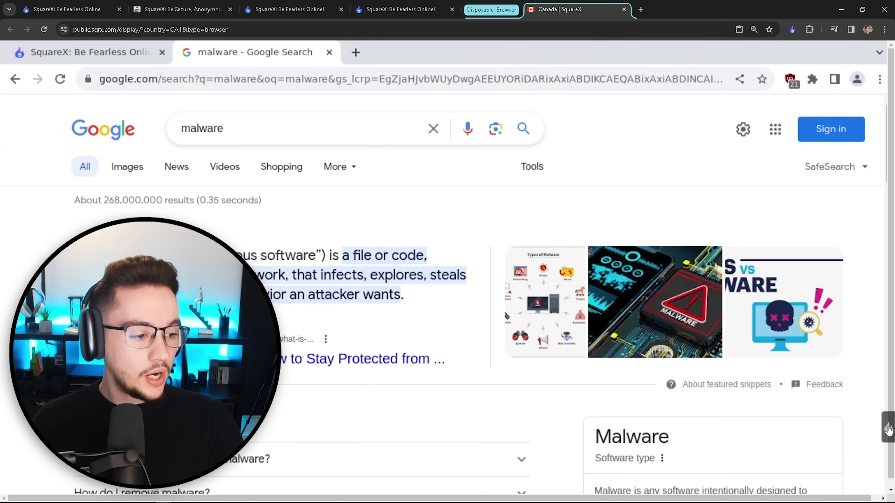
click(888, 429)
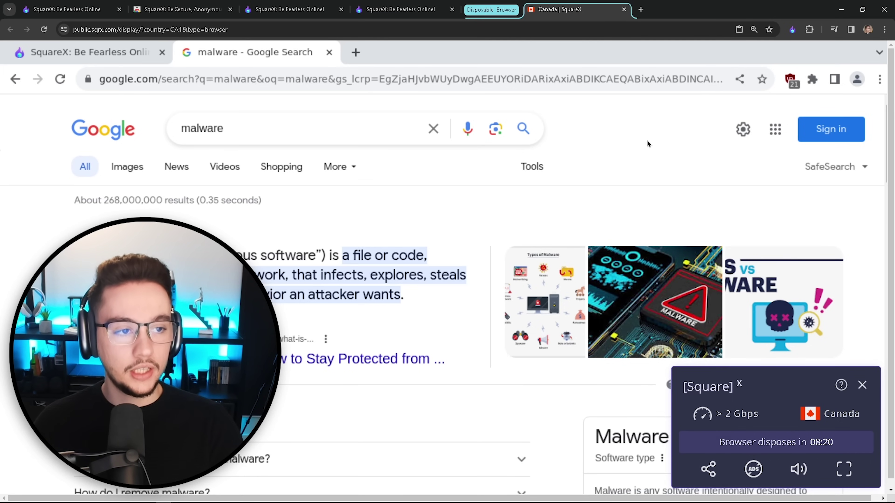
Step: Load the pasted disposable session link in a new tab and search 'malware samples'
click(640, 9)
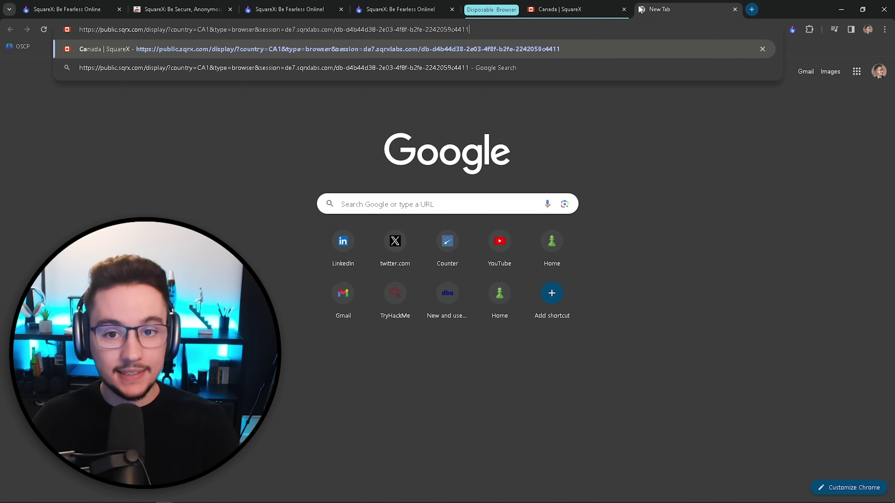
key(Return)
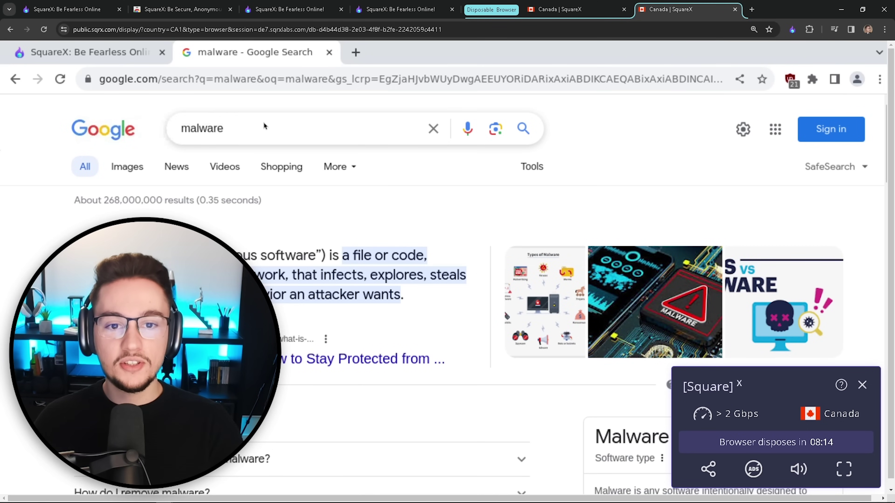
double_click(244, 128)
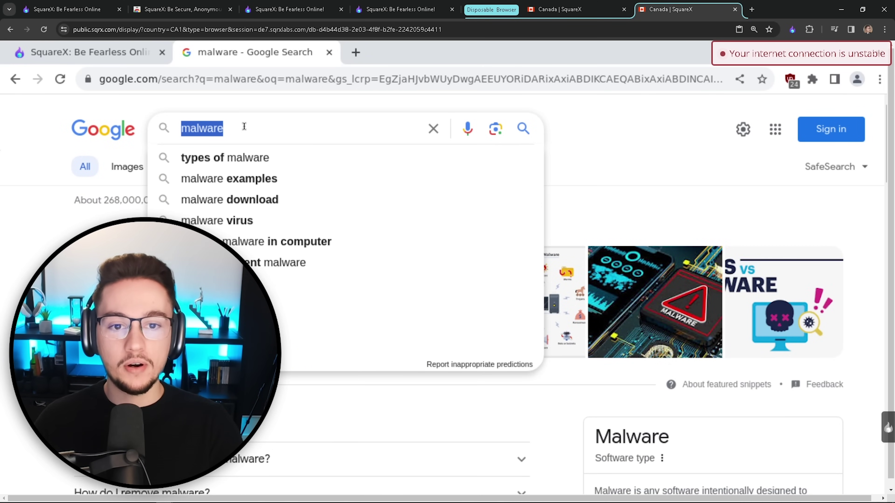
click(243, 130)
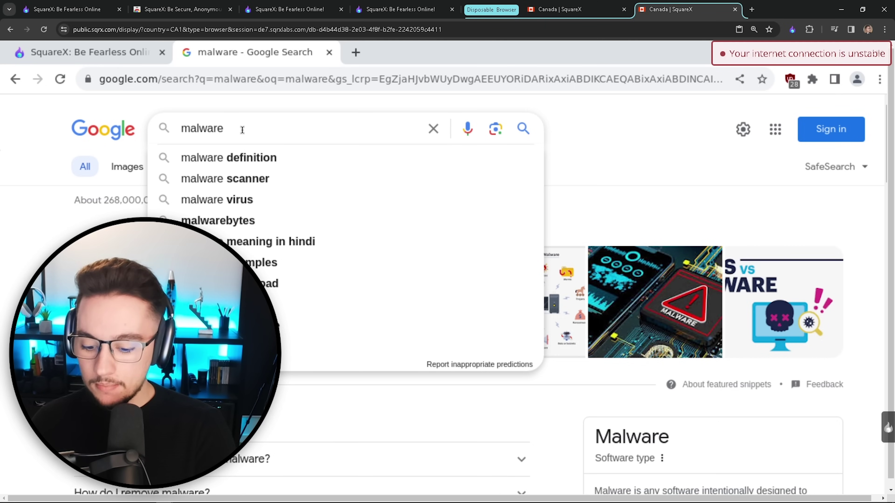
text(samples)
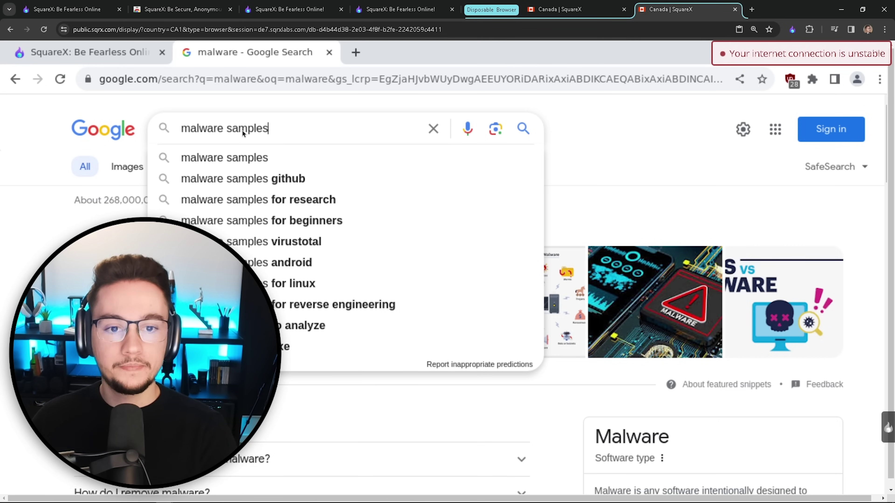
key(Return)
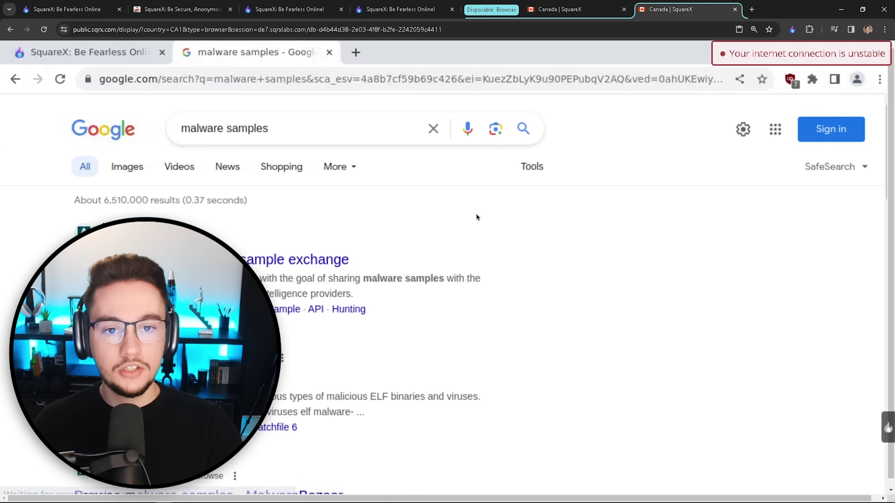
Step: Return to the first Canada session and close the second one, confirming Leave
click(579, 13)
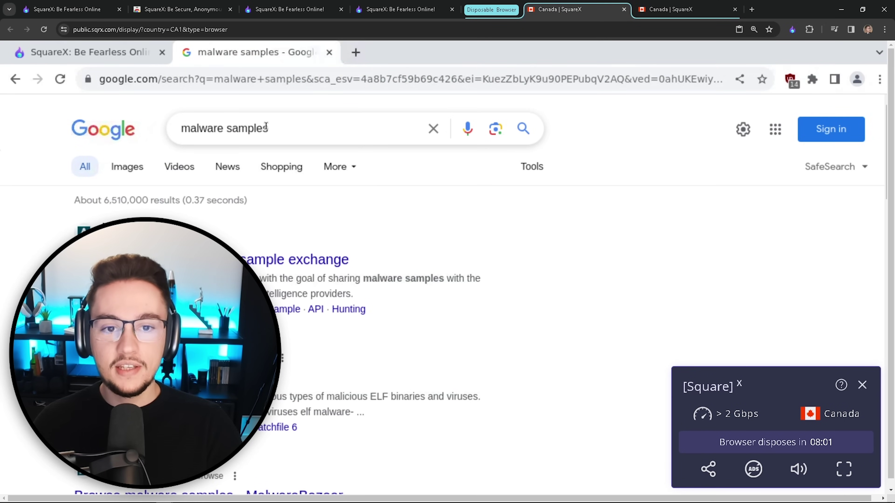
triple_click(266, 127)
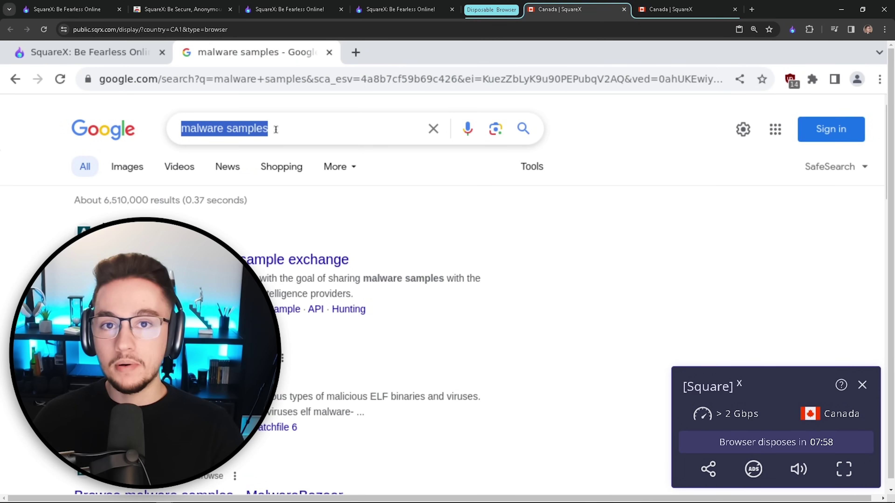
click(736, 10)
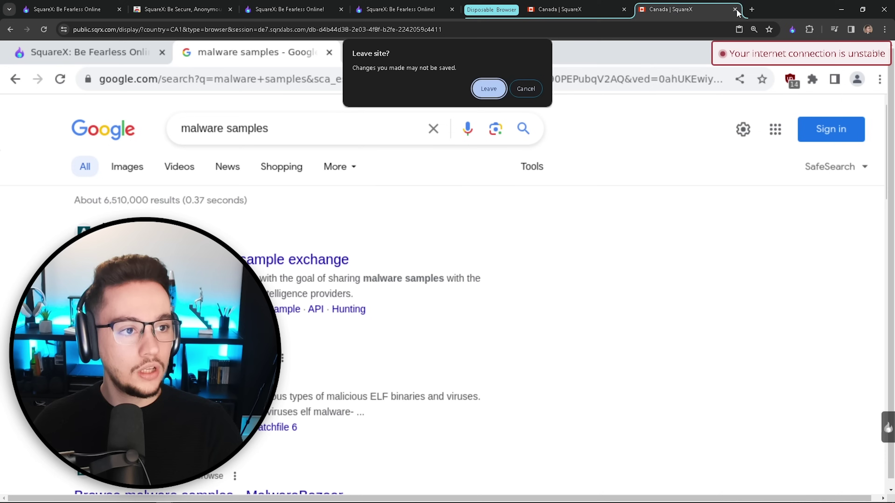
click(489, 89)
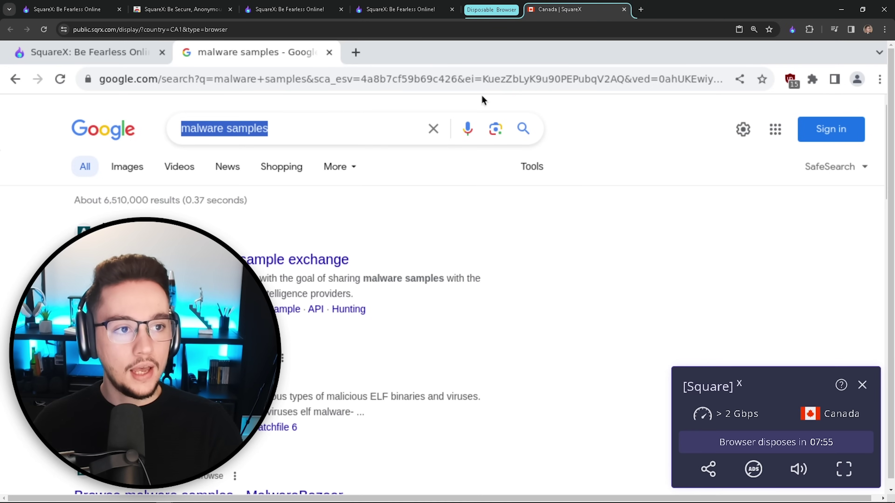
Step: Hide and restore the session controls, then show the SquareX tool list with the Canada session
click(862, 385)
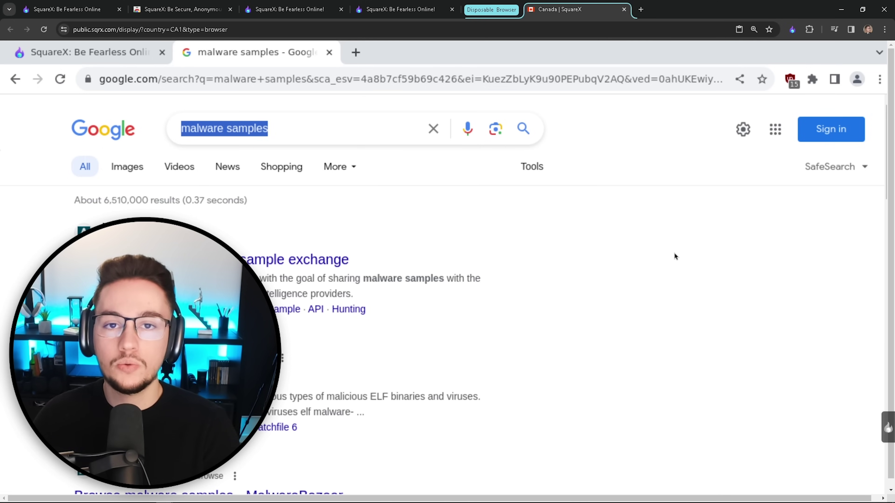
click(886, 432)
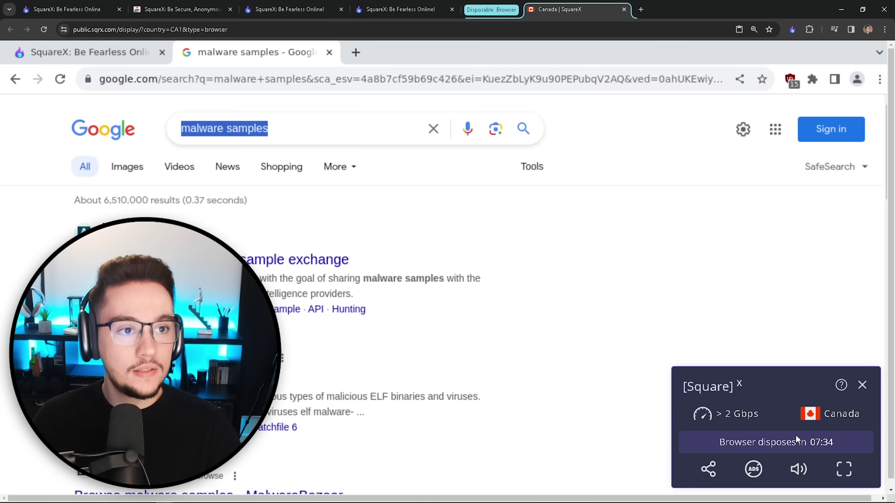
click(861, 385)
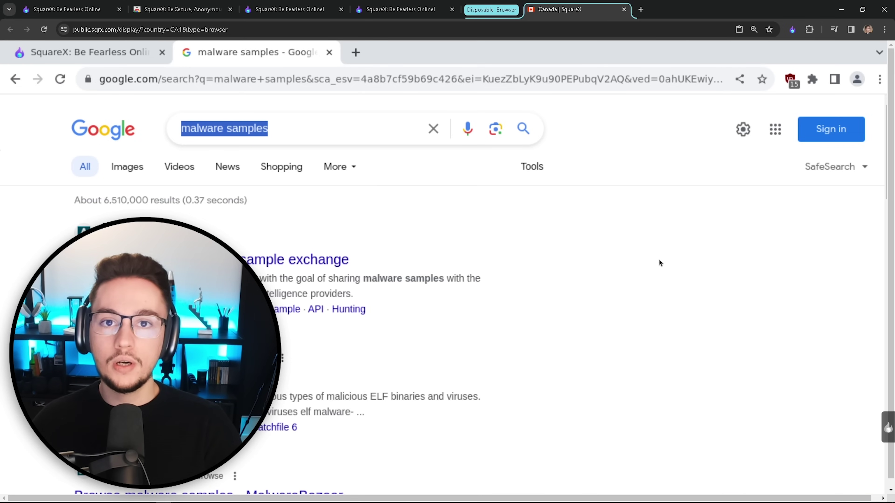
click(792, 30)
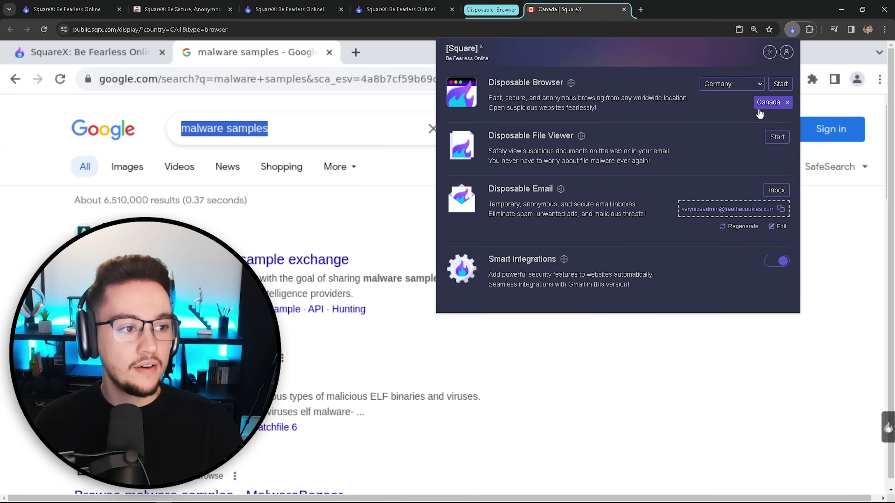
Step: Dispose of the Canada session and search Google for 'malware samples' in a new tab
click(787, 103)
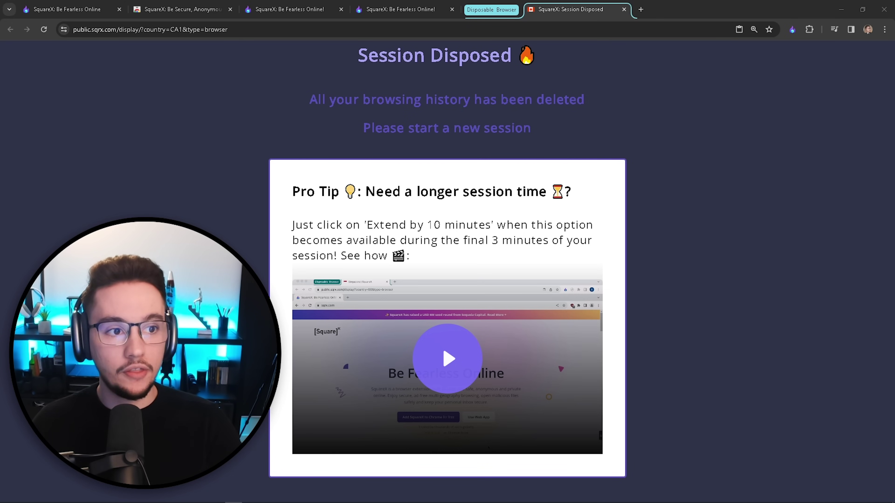
click(641, 9)
text(malware samples)
key(Return)
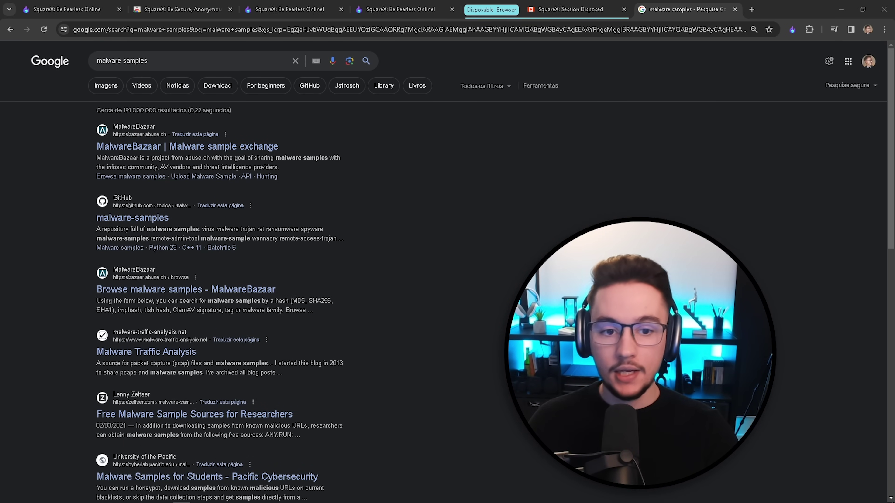
Step: Open the GitHub malware-samples result in a SquareX disposable browser set to Brazil
right_click(143, 221)
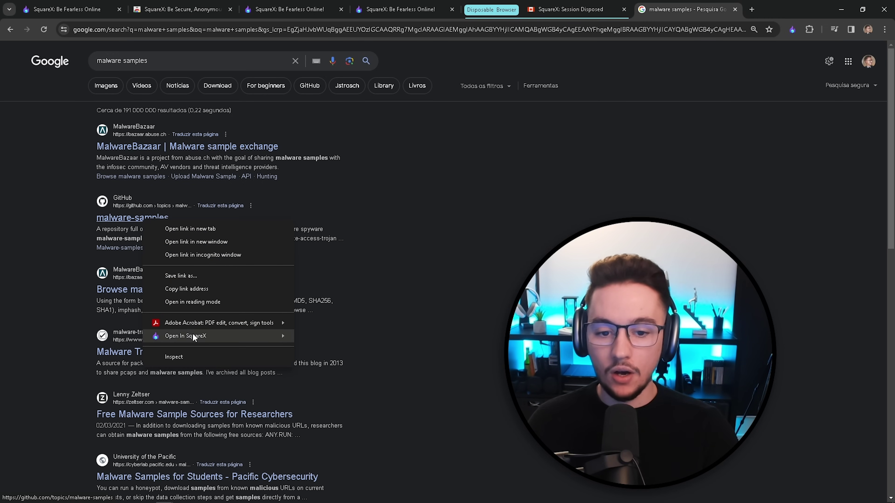
mouse_move(210, 336)
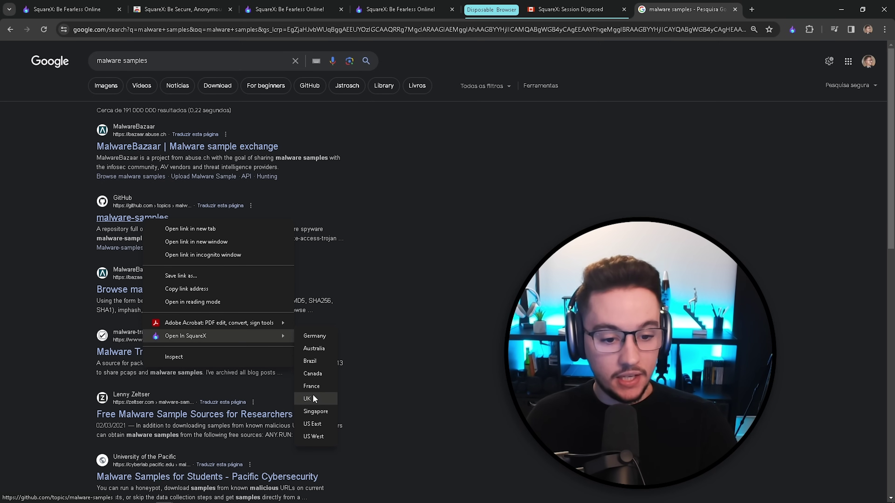
click(314, 361)
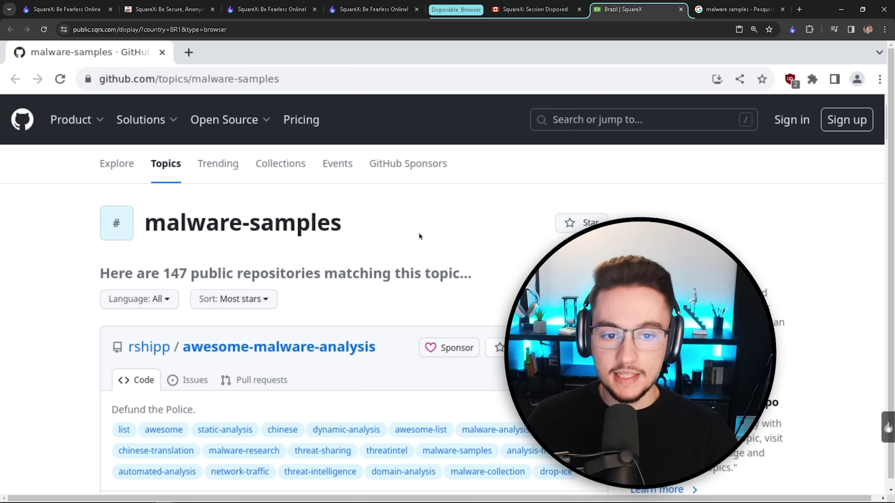
Step: Scroll down and back up through the GitHub malware-samples topic page
scroll(419, 233, down, 20)
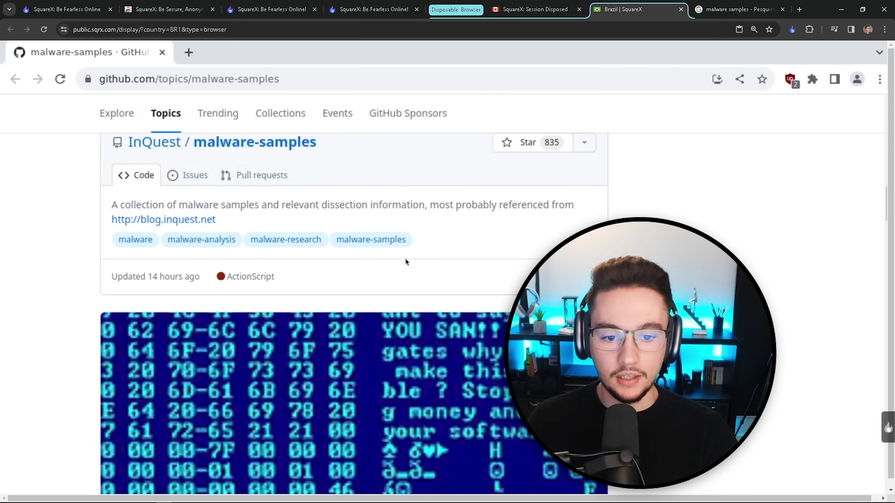
scroll(405, 261, up, 20)
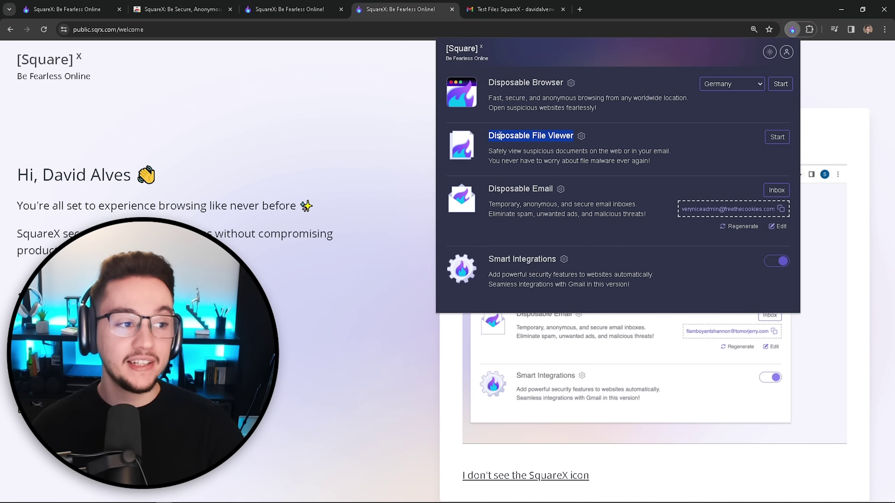
Step: Enable Download Interceptor in SquareX settings, then go back to the Gmail Test Files email
click(690, 144)
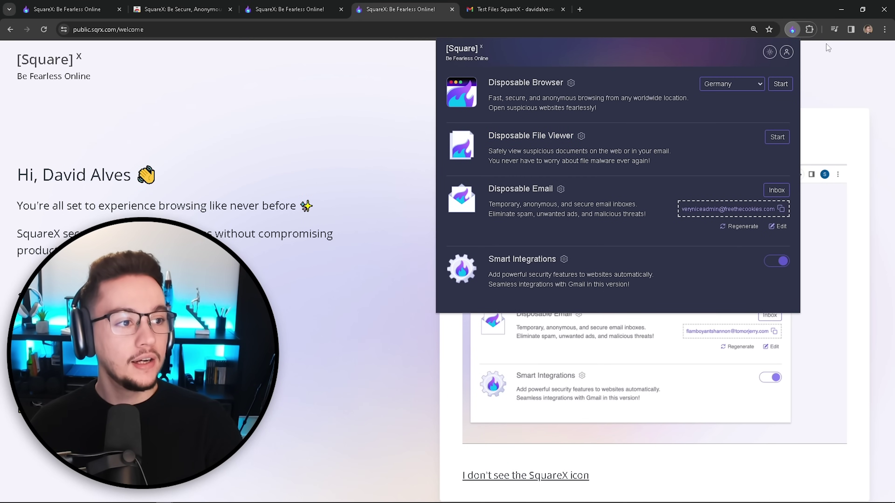
click(786, 53)
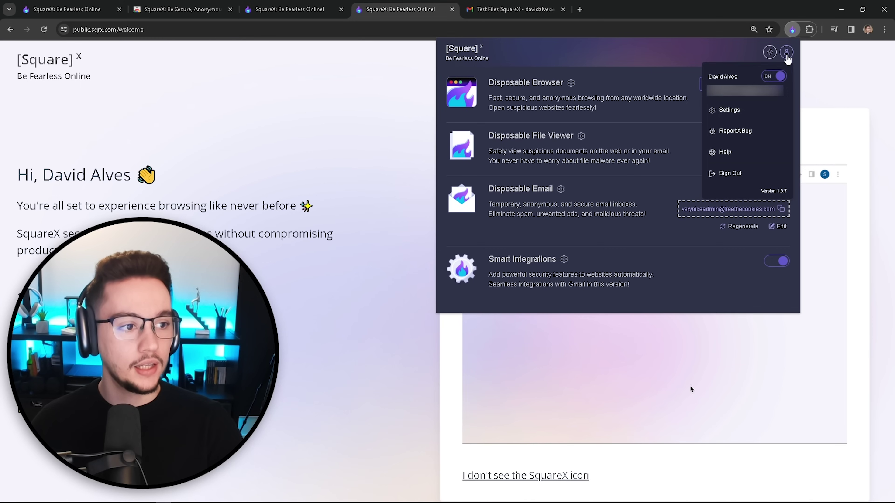
click(749, 110)
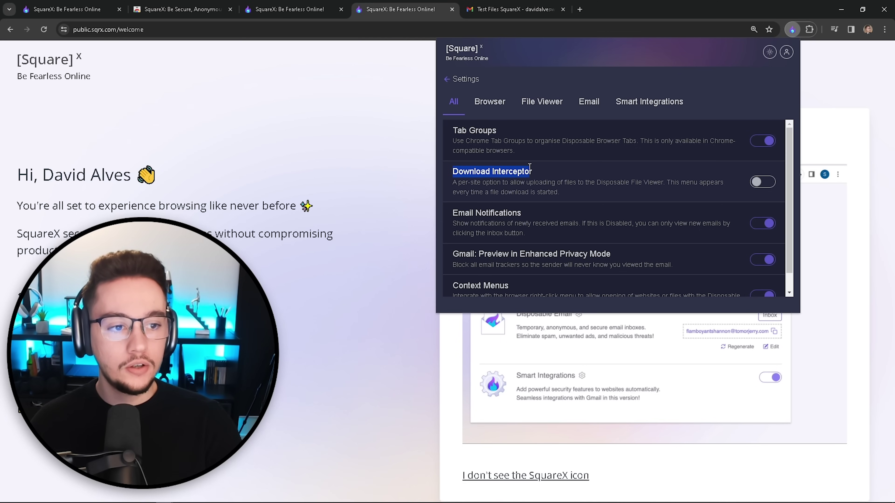
click(761, 182)
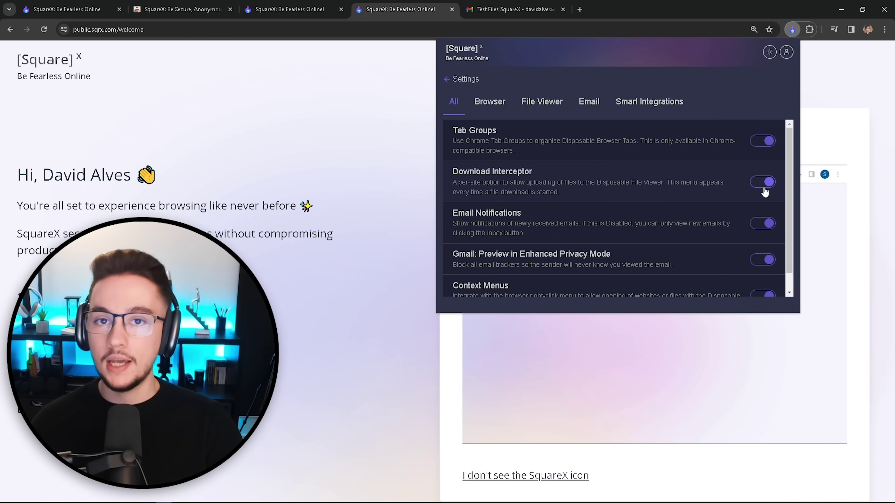
click(493, 9)
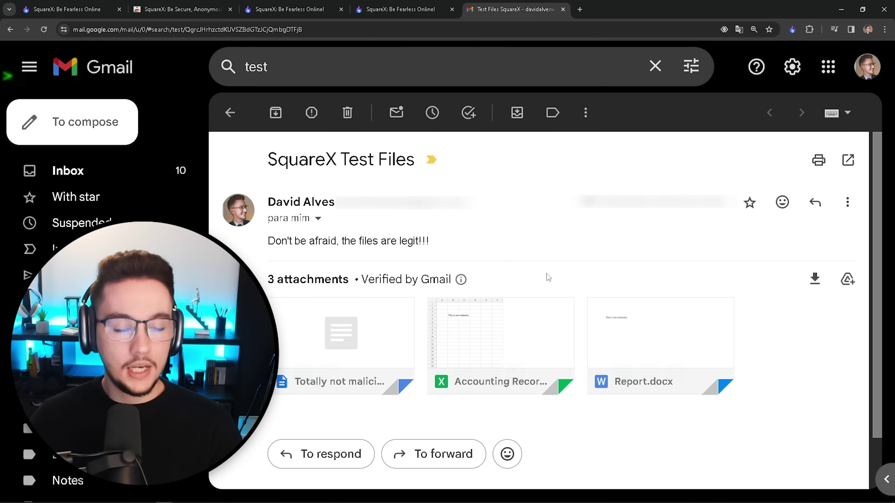
Step: Open the Report.docx attachment safely in the Disposable File Viewer
mouse_move(609, 366)
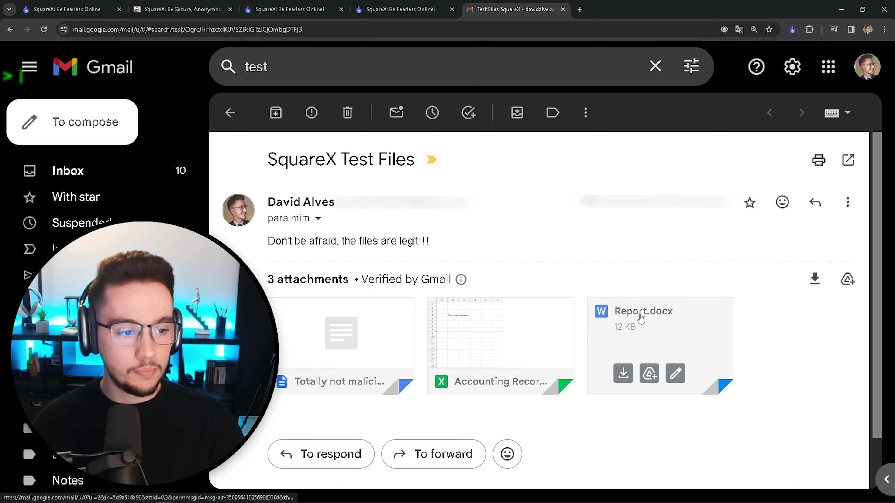
click(623, 372)
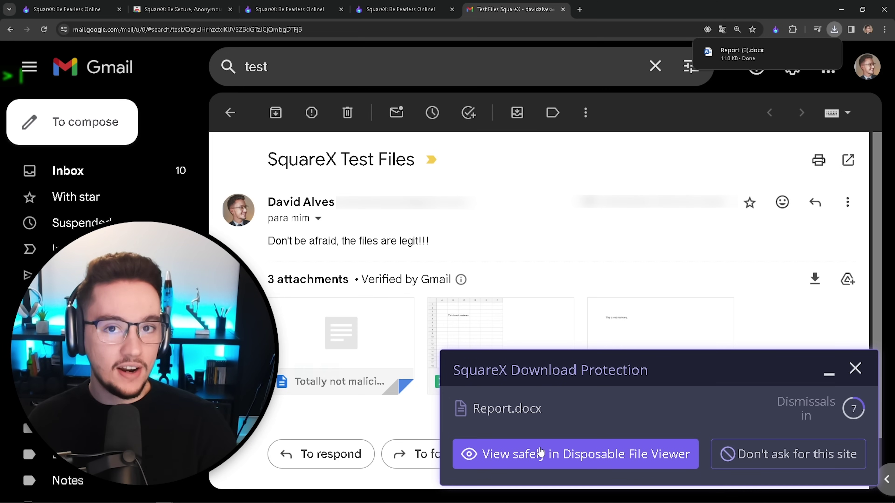
click(503, 459)
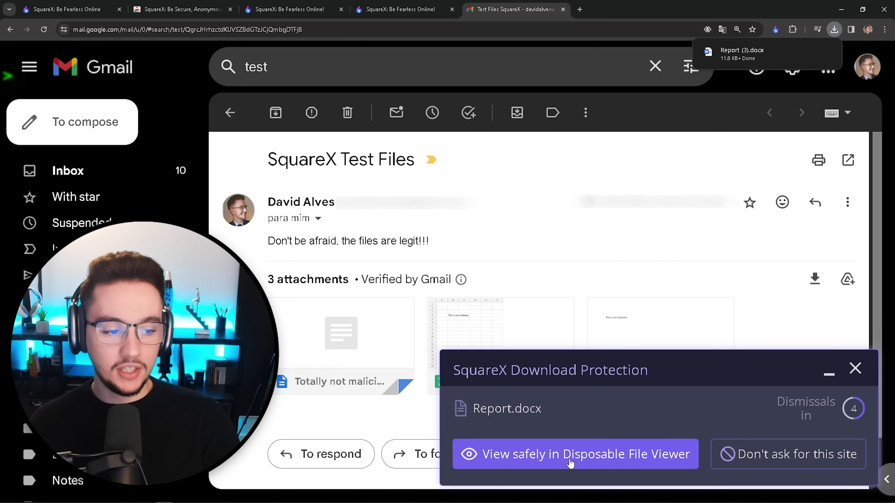
click(595, 459)
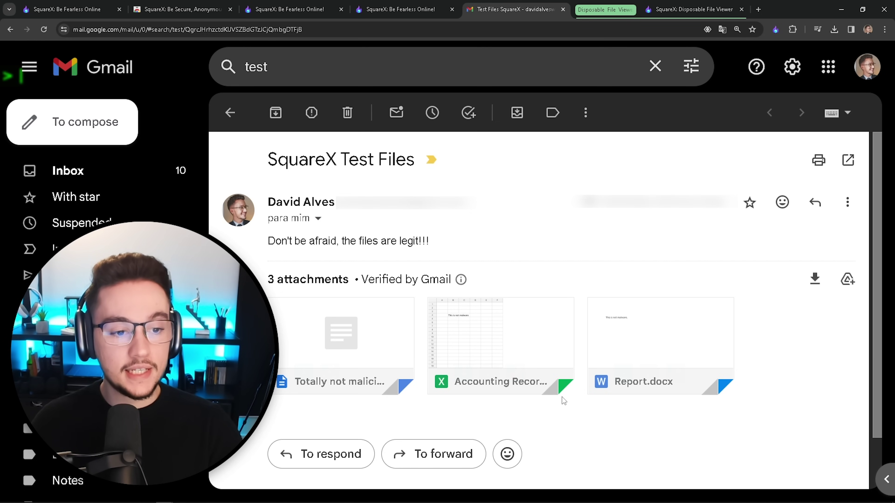
Step: Open Accounting Records.xlsx in SquareX via a Brazil disposable viewer
mouse_move(509, 332)
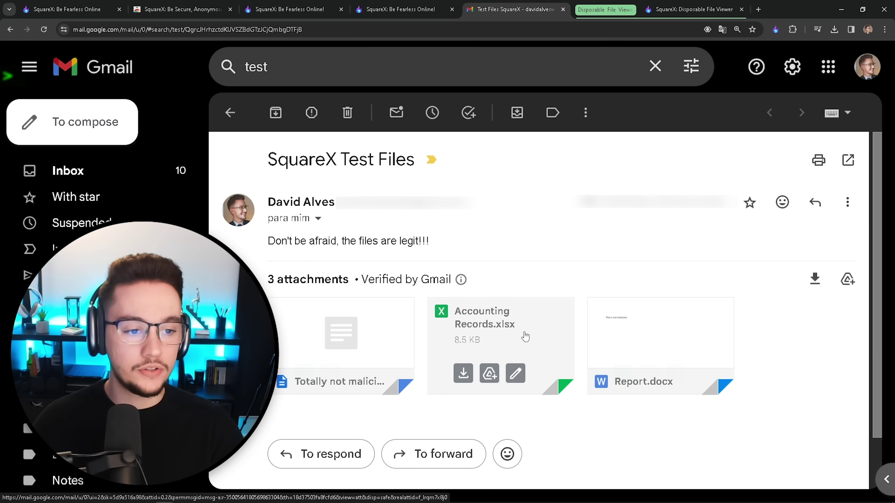
right_click(532, 305)
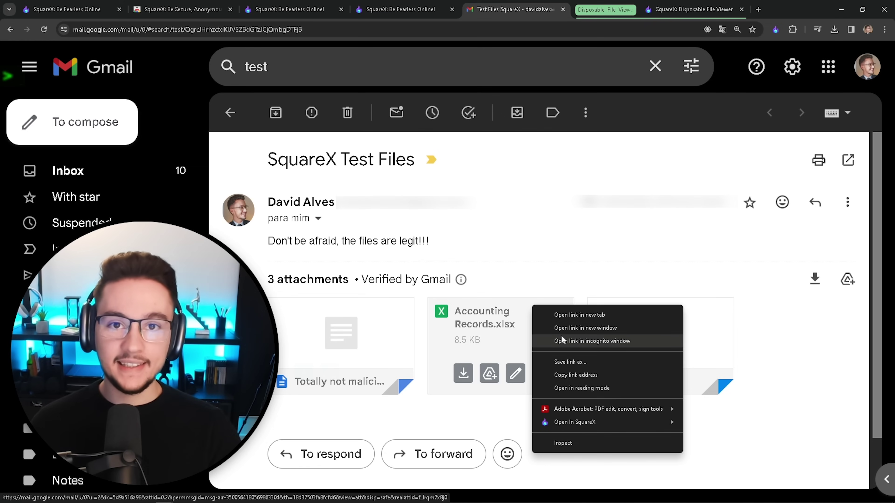
mouse_move(609, 424)
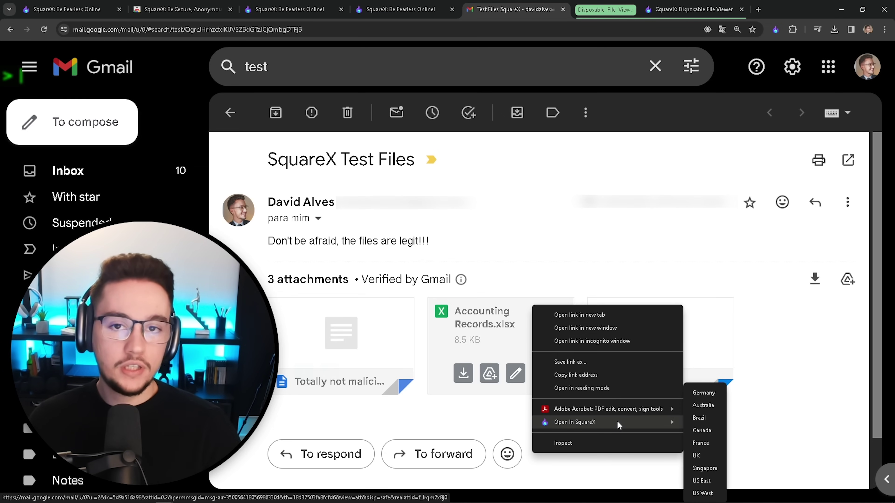
click(692, 417)
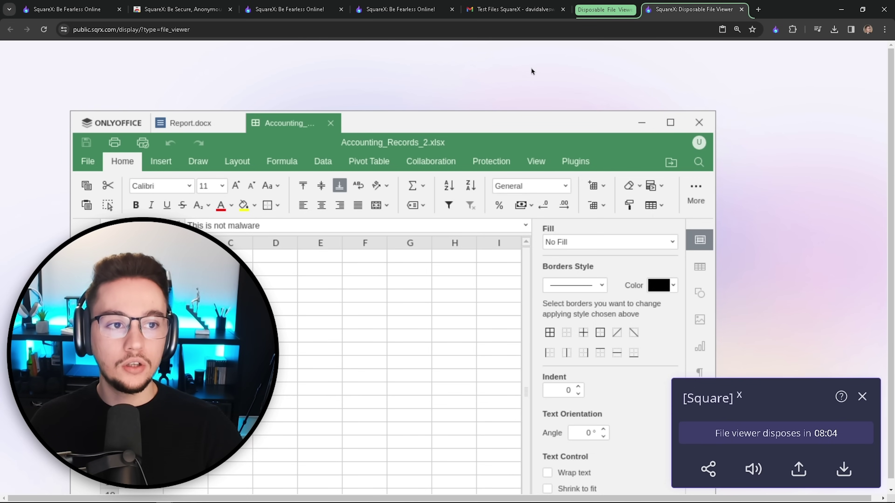
Step: Open Report.docx in the disposable ONLYOFFICE viewer and type test text into its body
click(514, 9)
mouse_move(623, 373)
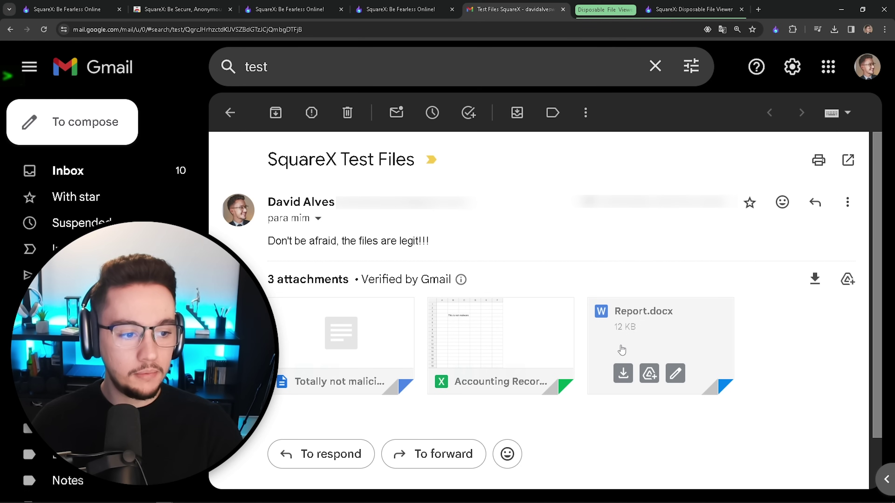
click(623, 373)
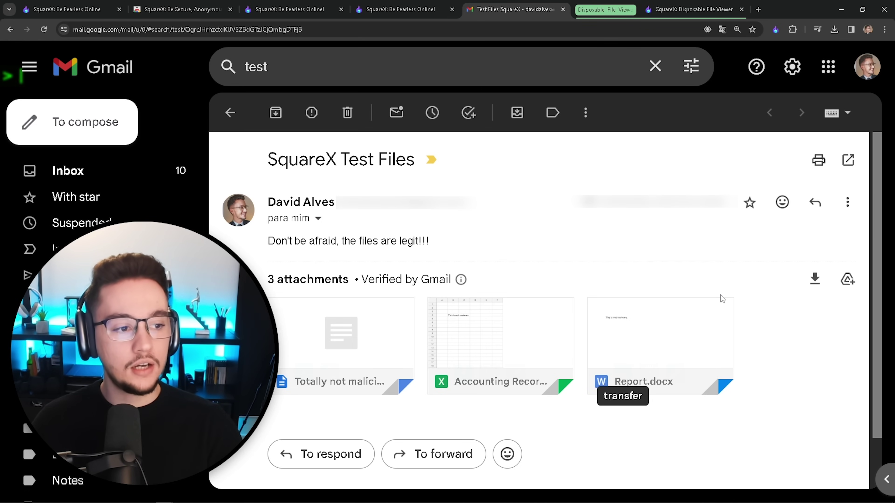
click(690, 10)
click(188, 125)
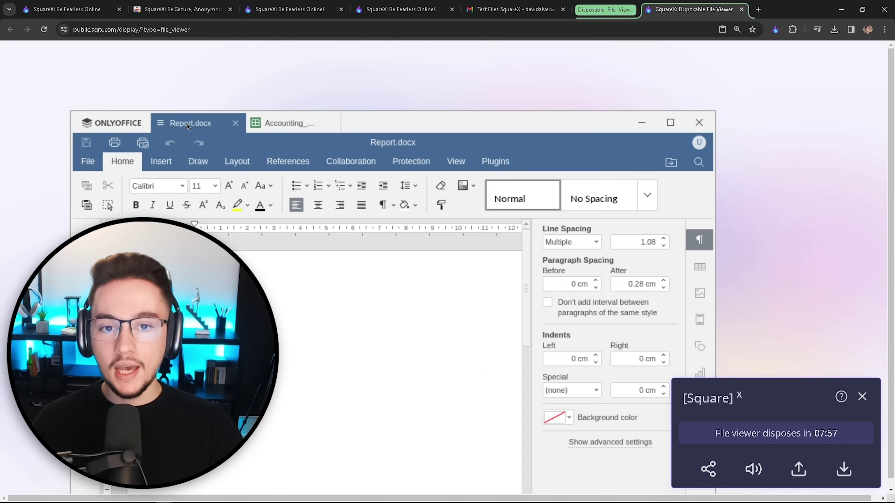
click(322, 332)
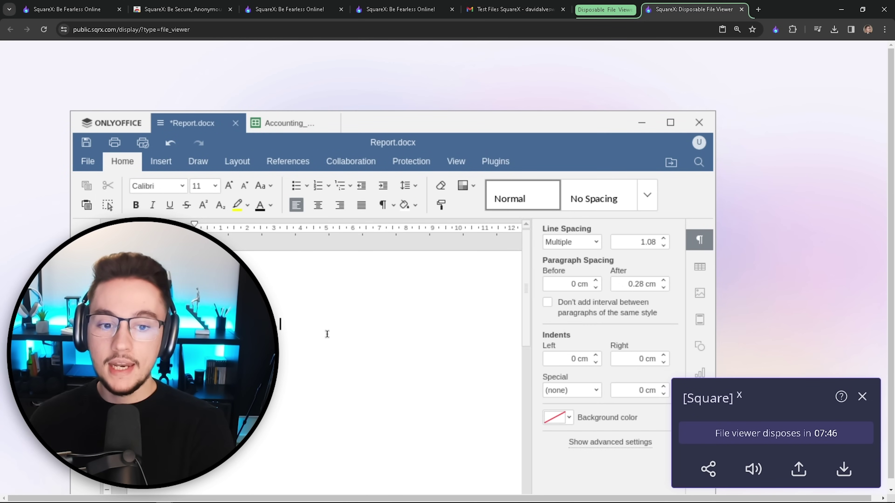
text(asjhdbajhsdbjahsbdjahsbdjahsbdjhasbdjahs)
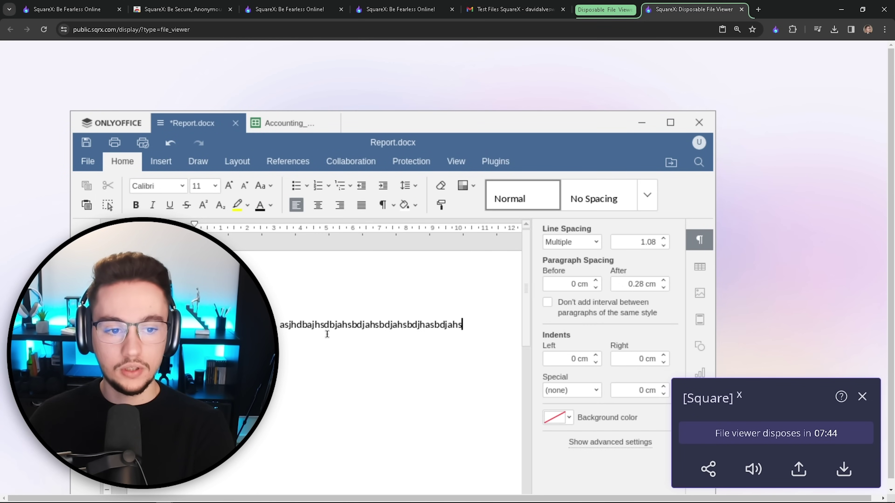
text(dbasjdhb)
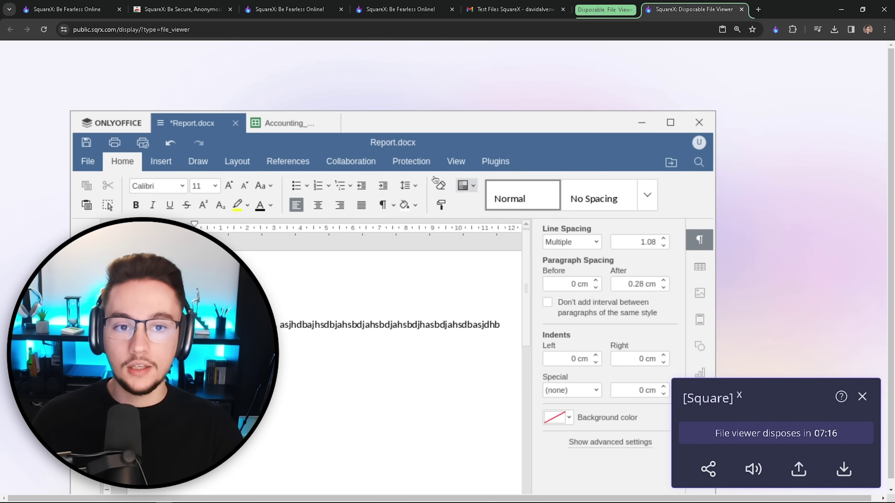
Step: Enter 'asdasdasd' into an empty column G cell of Accounting_Records_2.xlsx
click(277, 127)
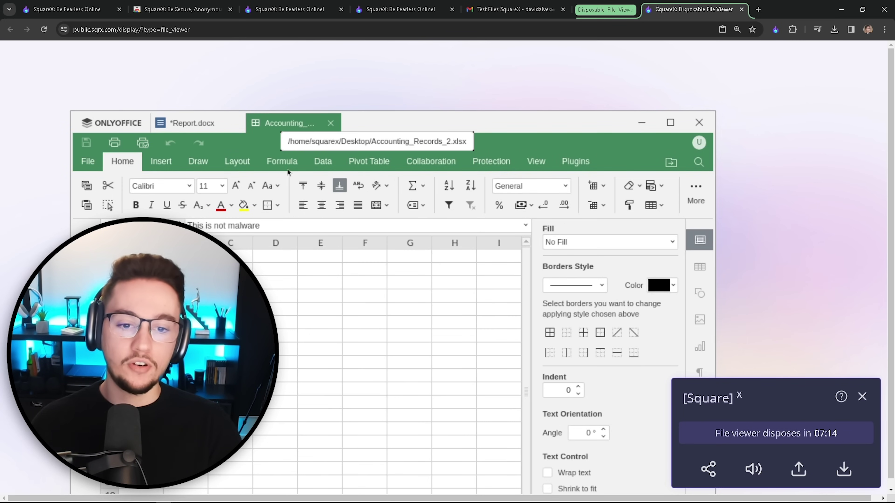
click(353, 296)
click(418, 294)
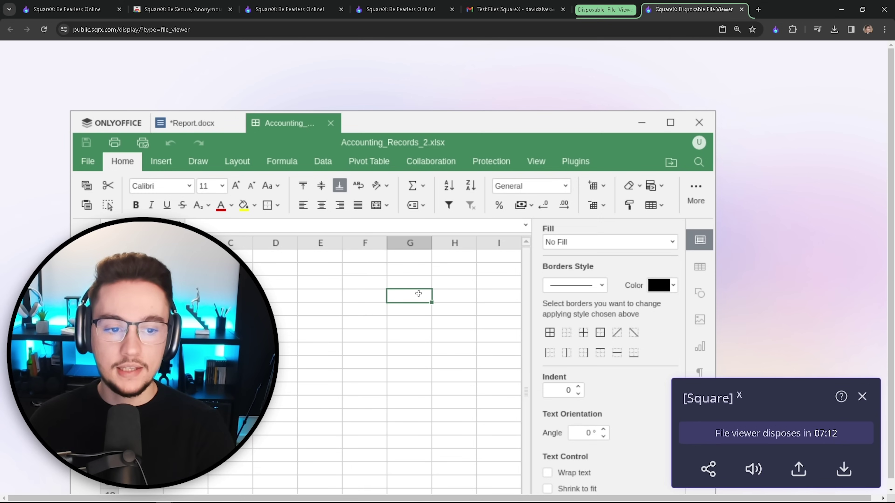
text(asdasdasd)
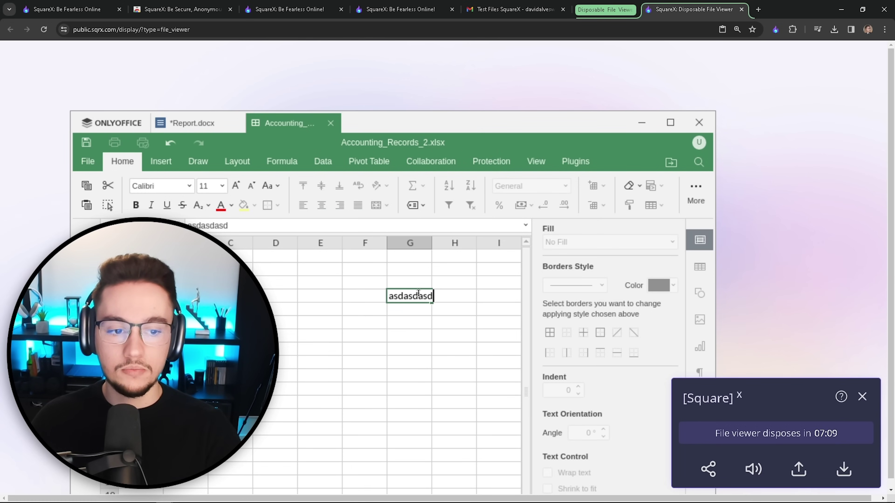
key(Return)
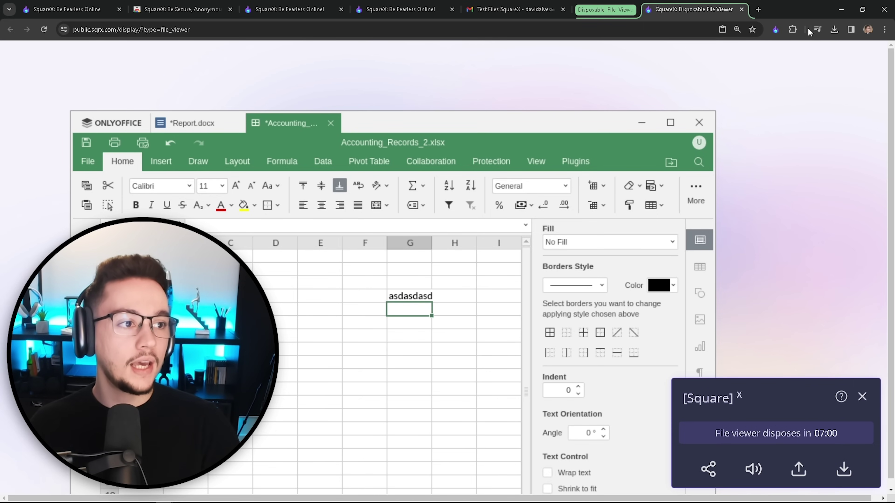
Step: Dispose of the current Disposable File Viewer session and start a new empty one
click(774, 30)
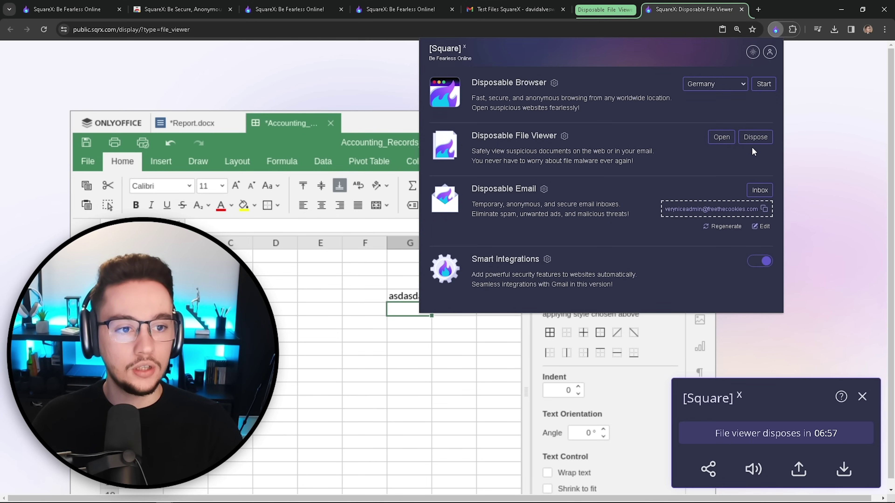
click(753, 141)
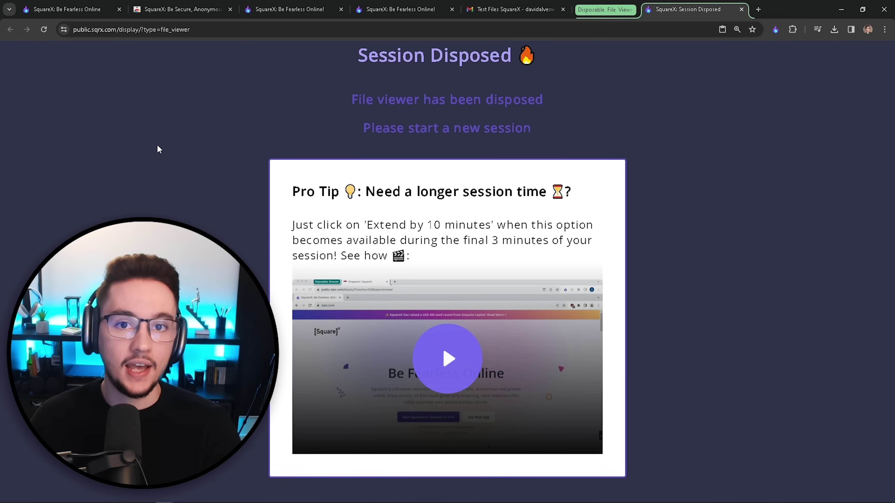
click(775, 29)
click(759, 139)
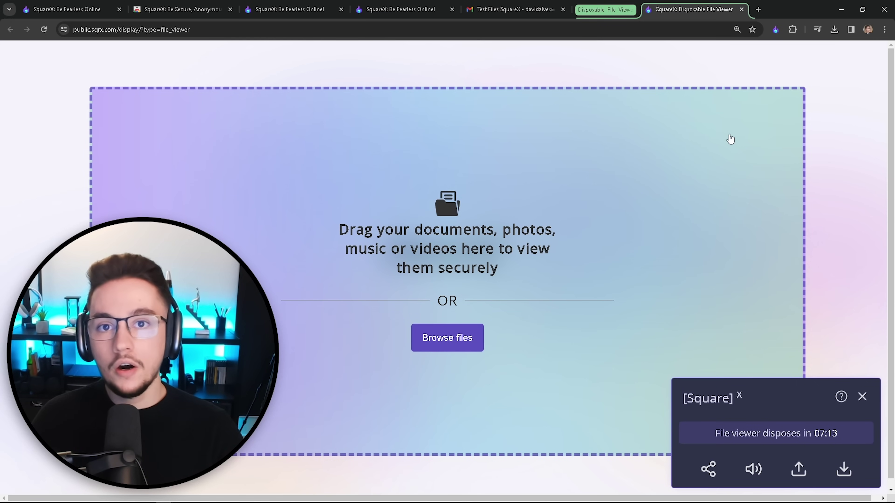
Step: Drag the 'Totally not malicious' Desktop file into the file viewer's drop zone
key(alt+Tab)
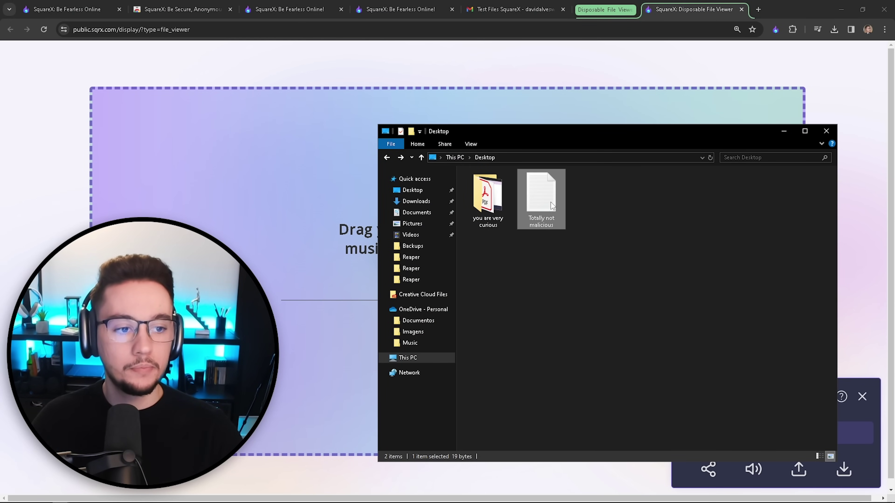
drag(551, 202, 211, 222)
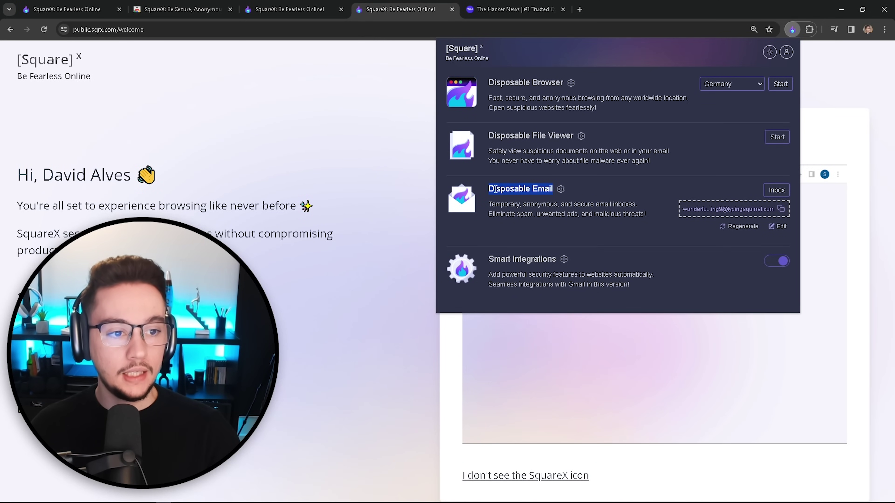
Step: Copy the disposable address and submit it in The Hacker News free newsletter signup form
click(488, 191)
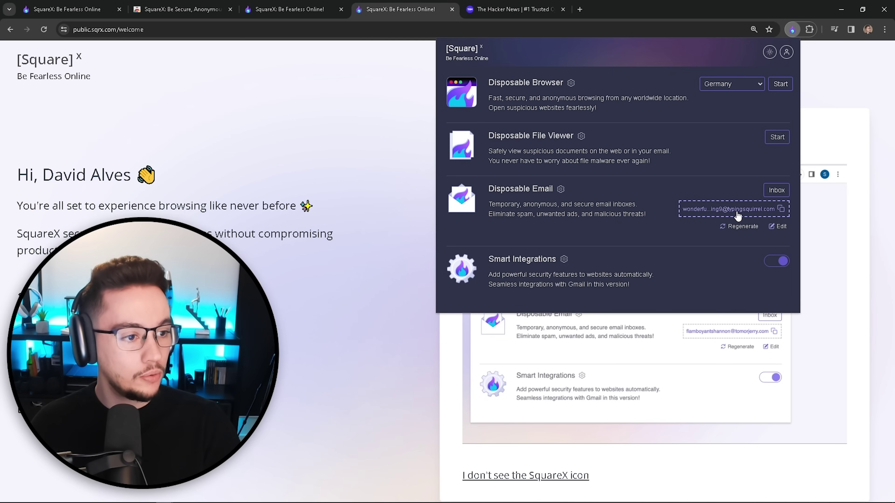
click(780, 210)
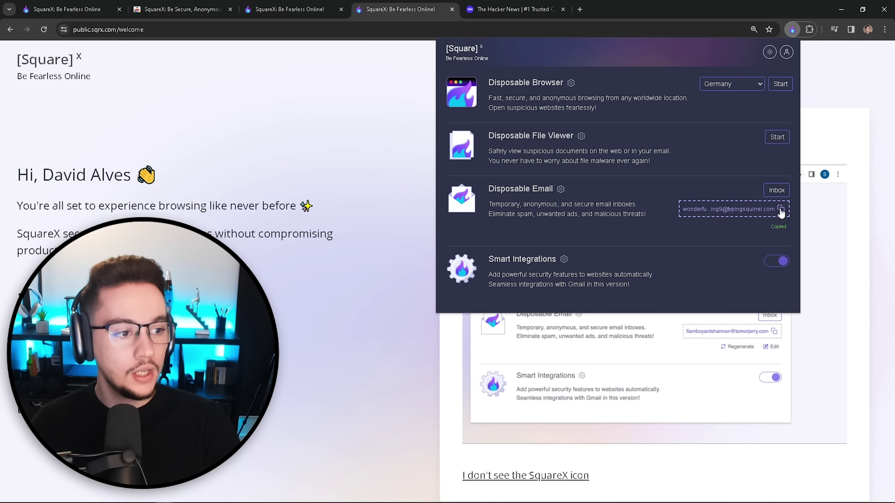
click(518, 9)
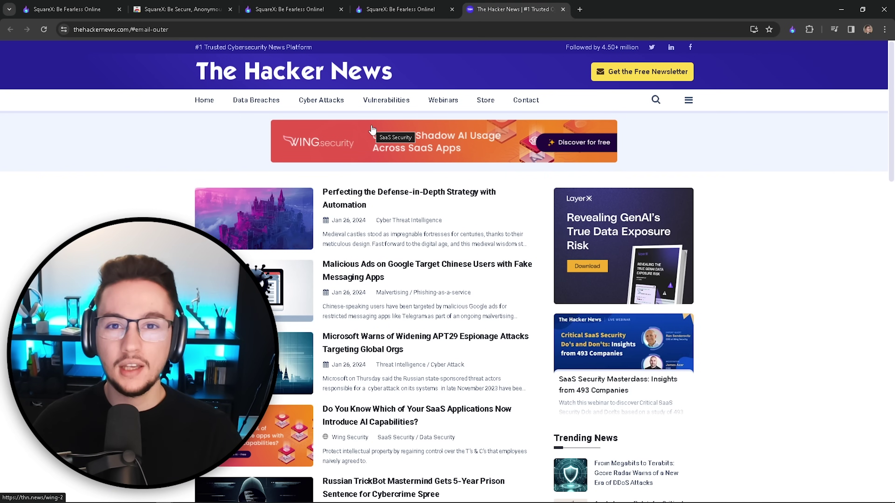
click(643, 74)
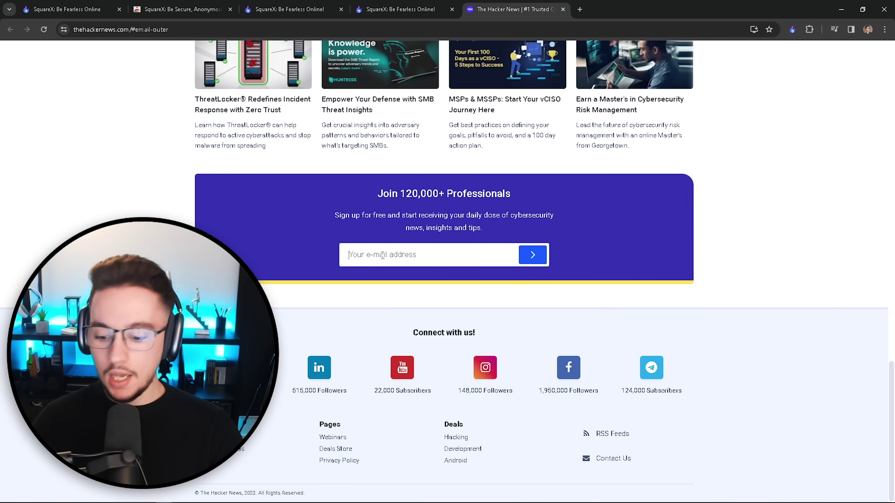
click(382, 255)
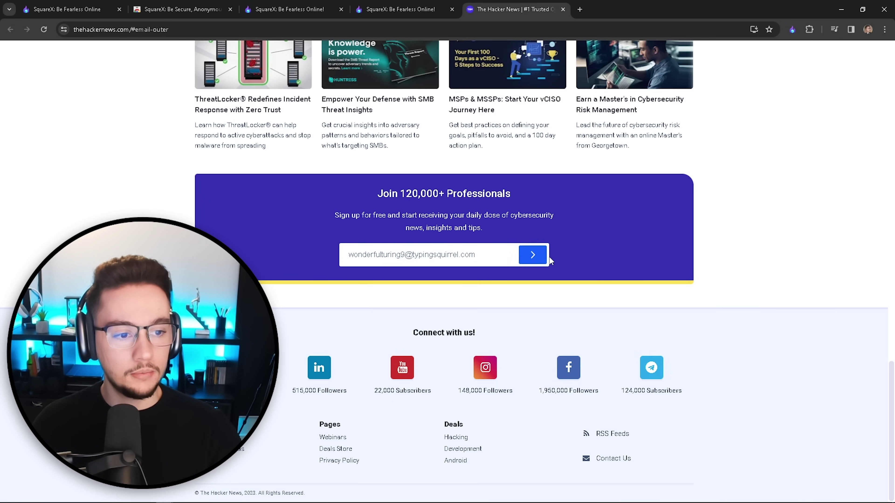
click(535, 256)
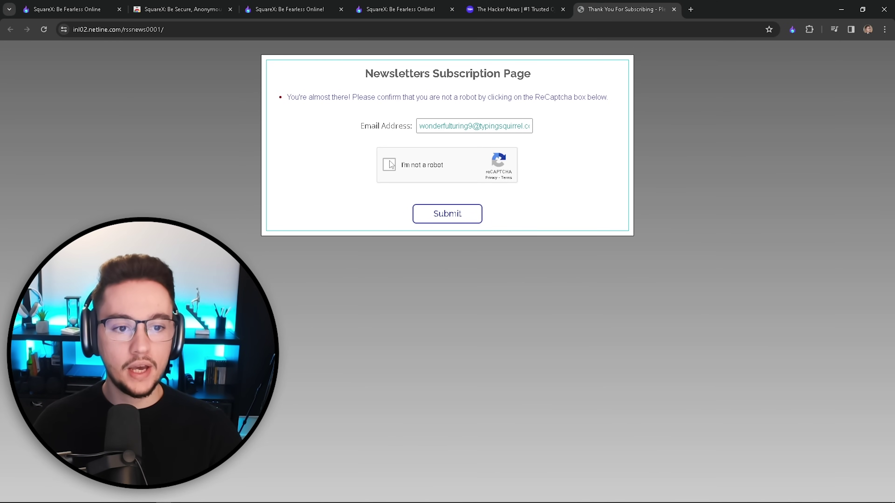
Step: Pass the reCAPTCHA, submit the subscription, and view the arriving Confirm your Subscription email
click(394, 166)
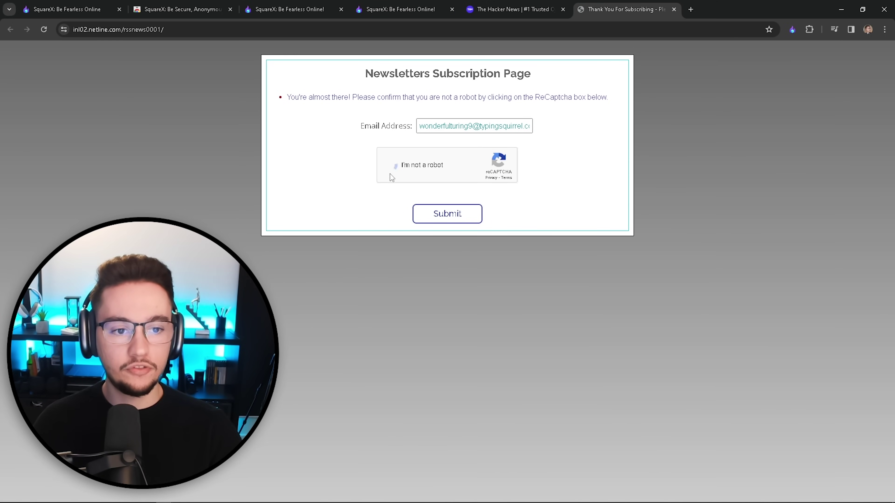
click(438, 217)
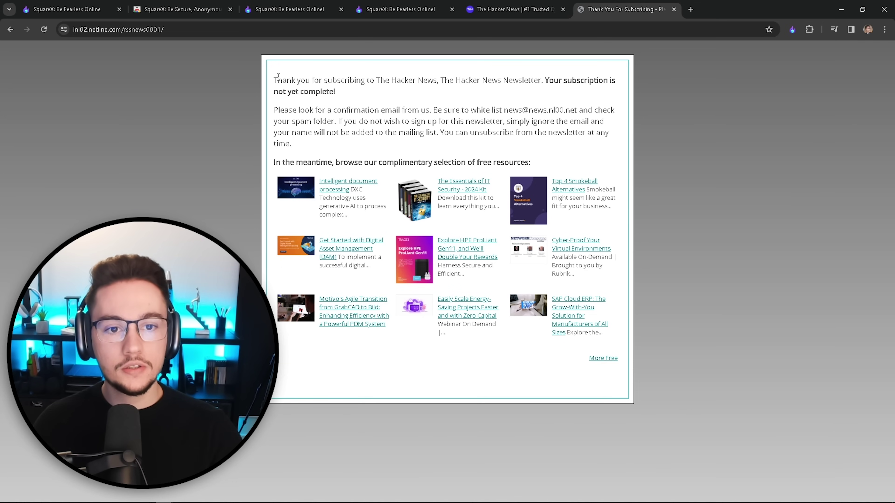
drag(278, 76, 346, 92)
click(346, 93)
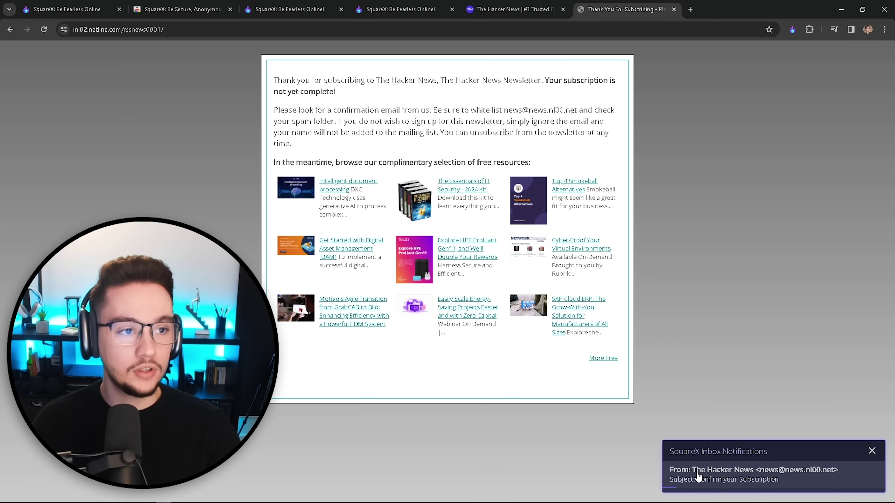
click(698, 477)
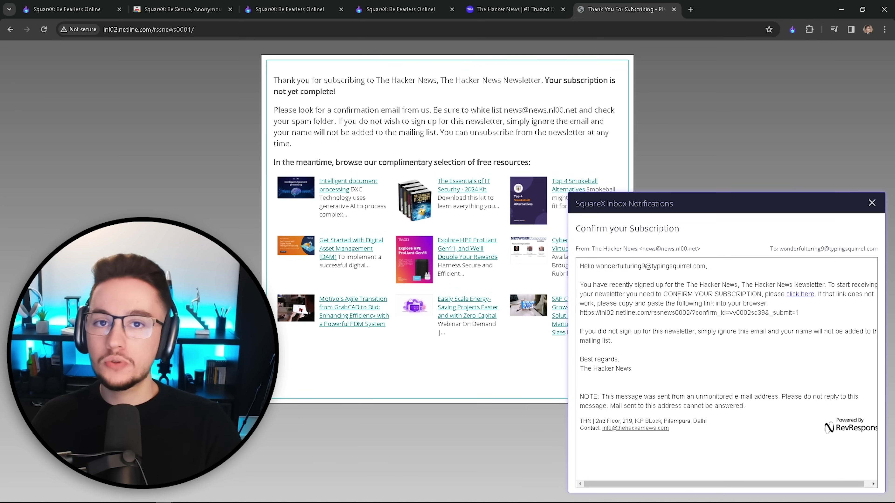
click(871, 203)
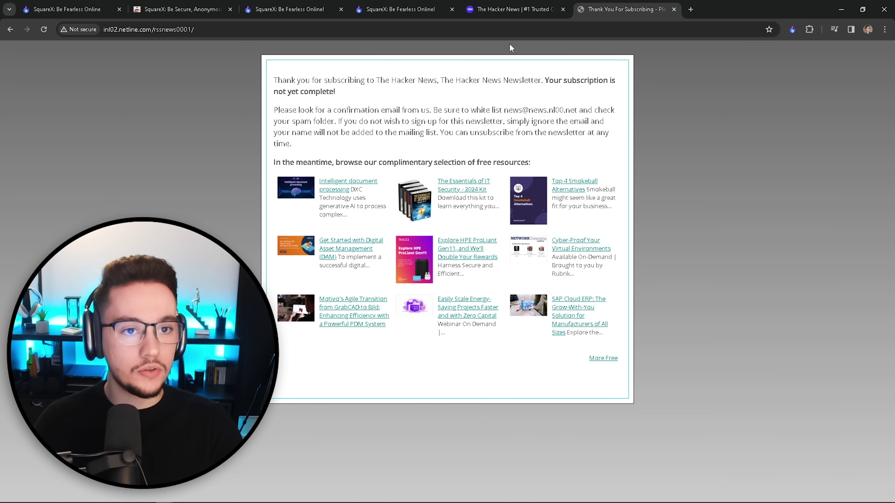
Step: Read The Hacker News confirmation email in the disposable inbox, then back out to the tool list
click(401, 9)
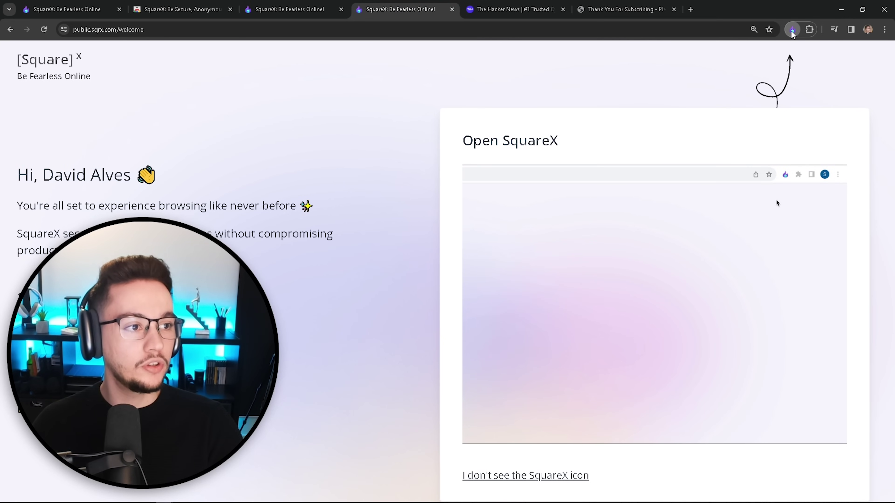
click(792, 29)
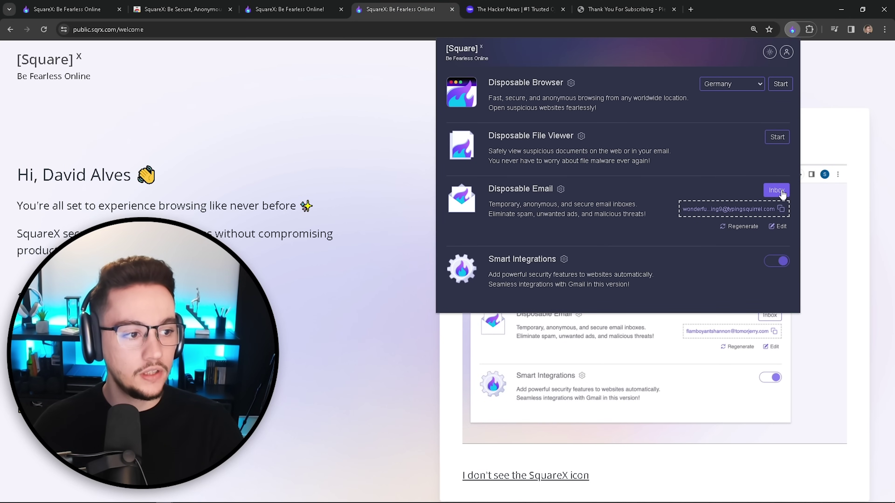
click(782, 195)
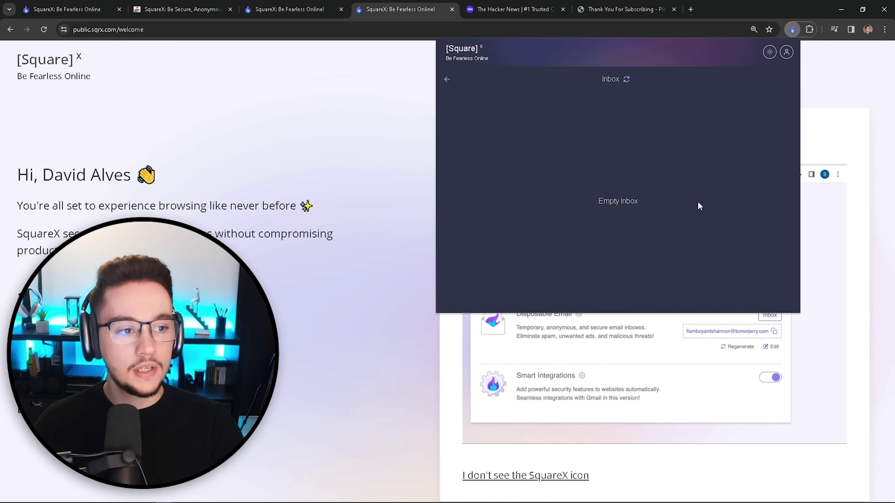
click(519, 112)
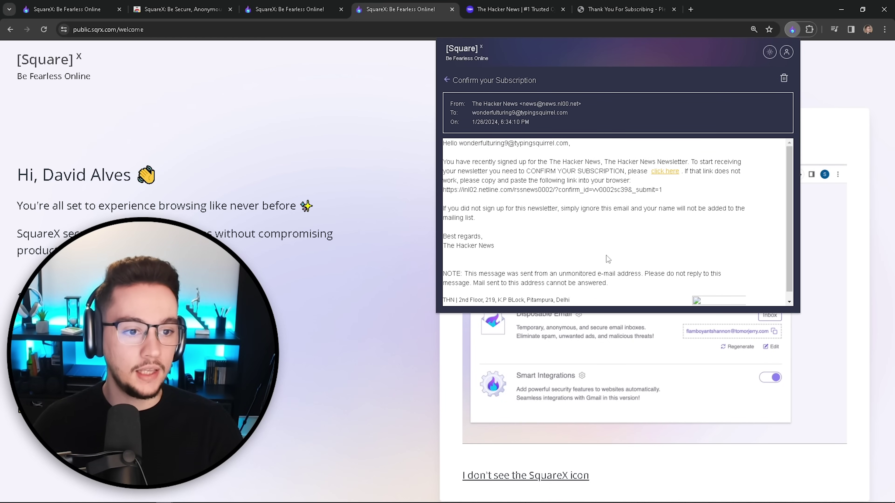
click(446, 80)
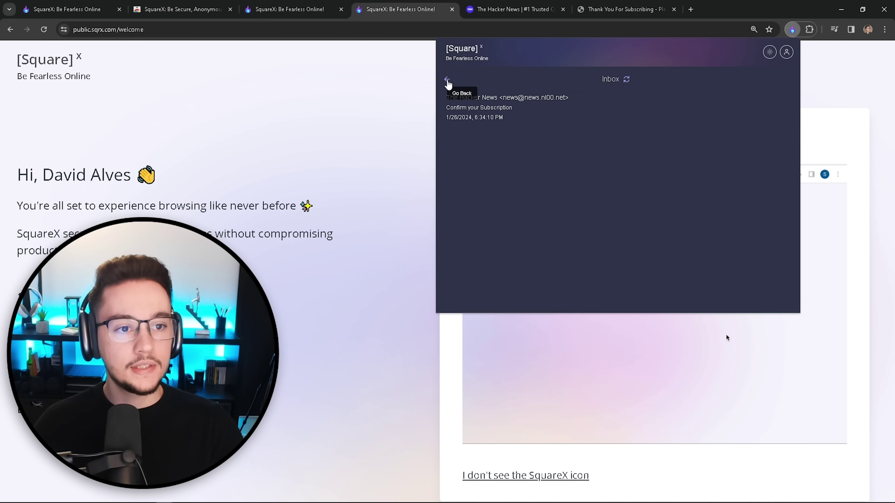
click(447, 83)
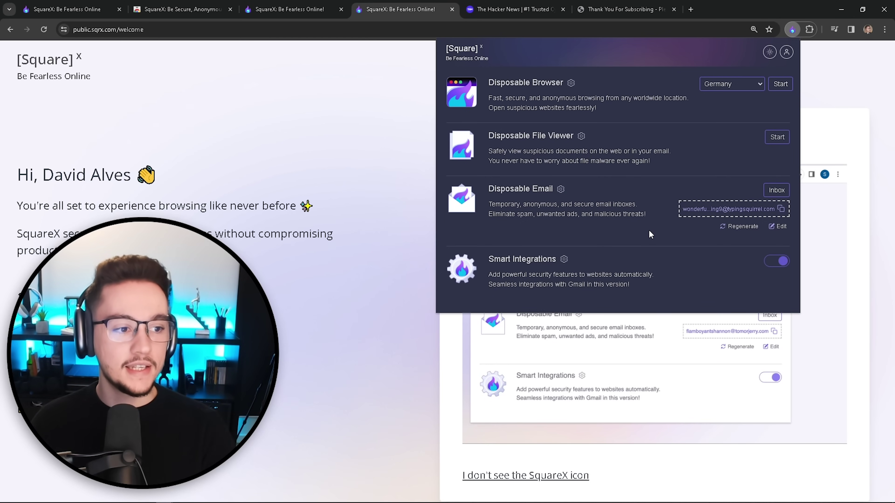
click(771, 227)
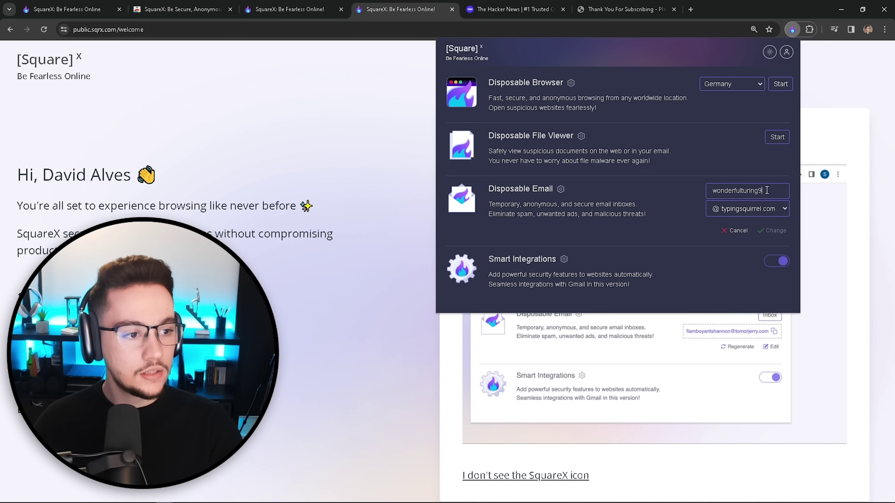
drag(766, 191, 701, 191)
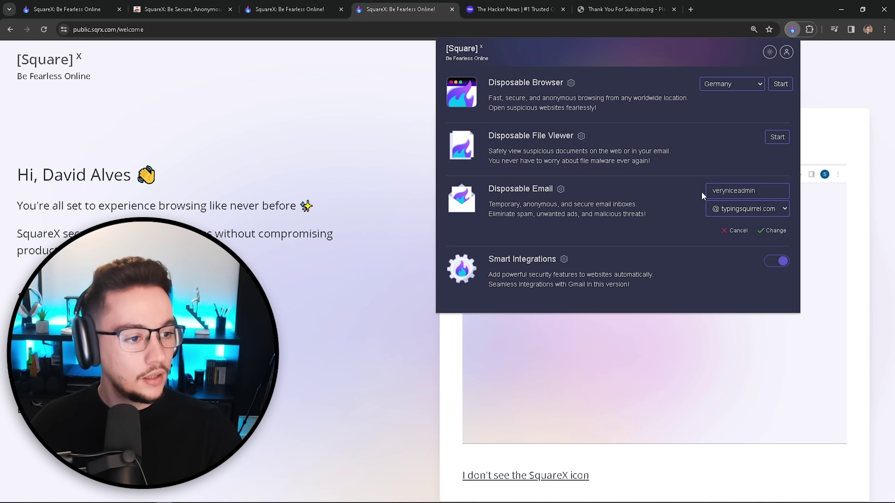
click(759, 209)
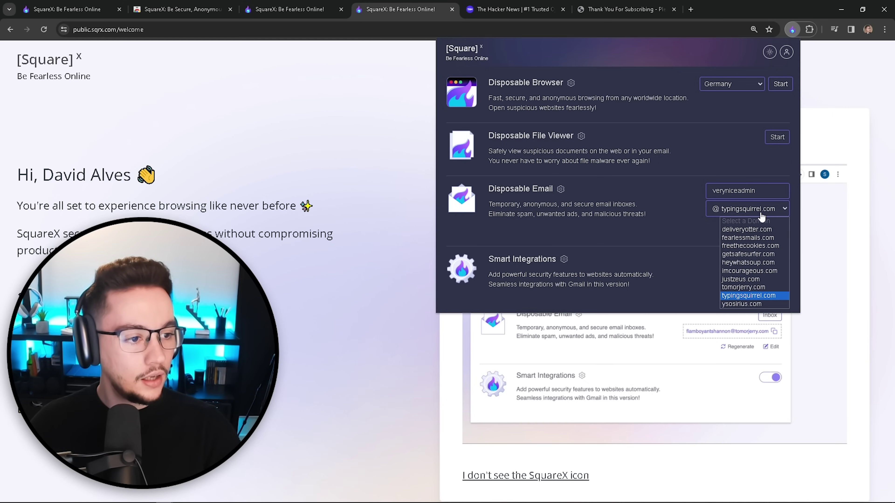
click(747, 262)
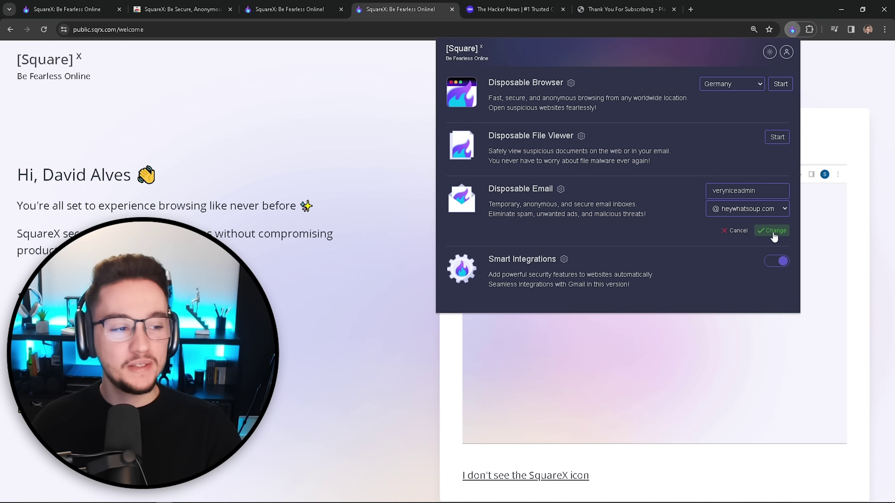
click(773, 232)
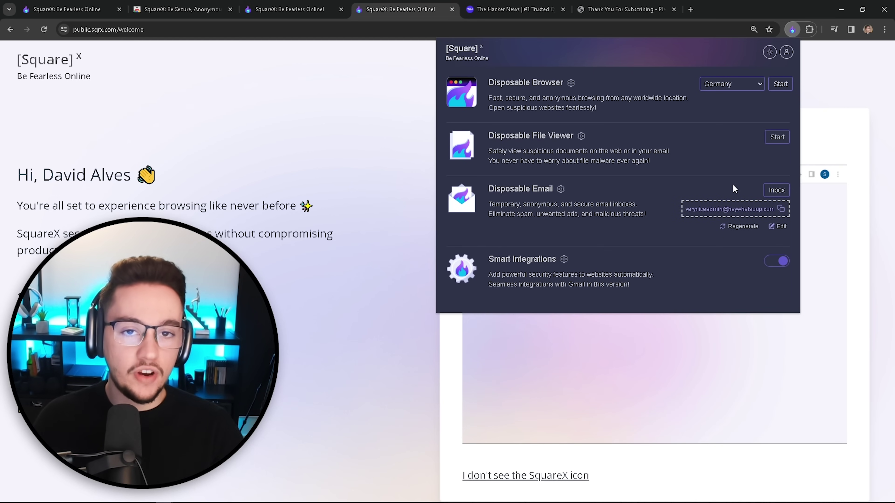
Step: Regenerate the disposable email to get a new random address
drag(489, 204, 651, 207)
click(508, 213)
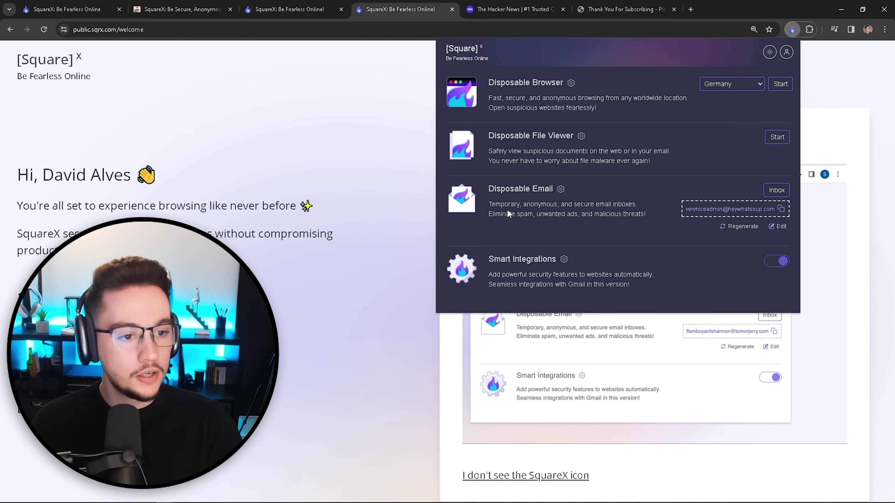
drag(490, 213, 649, 217)
click(655, 225)
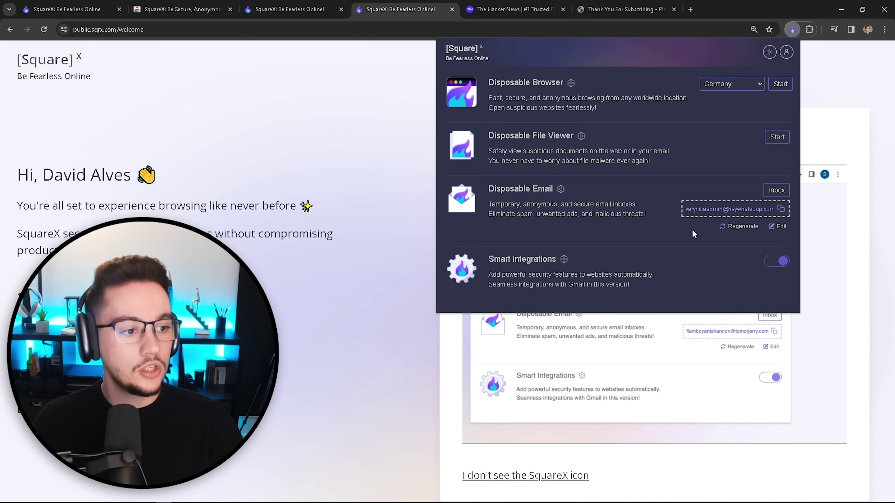
click(732, 227)
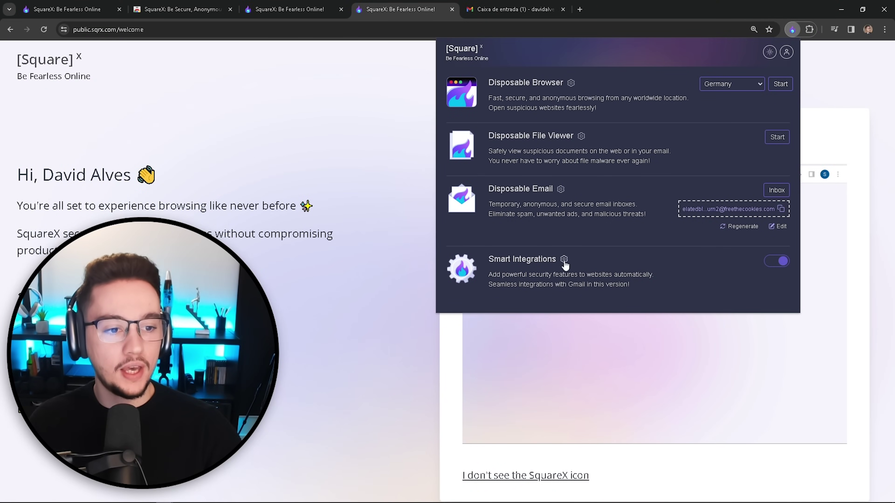
drag(488, 259, 523, 260)
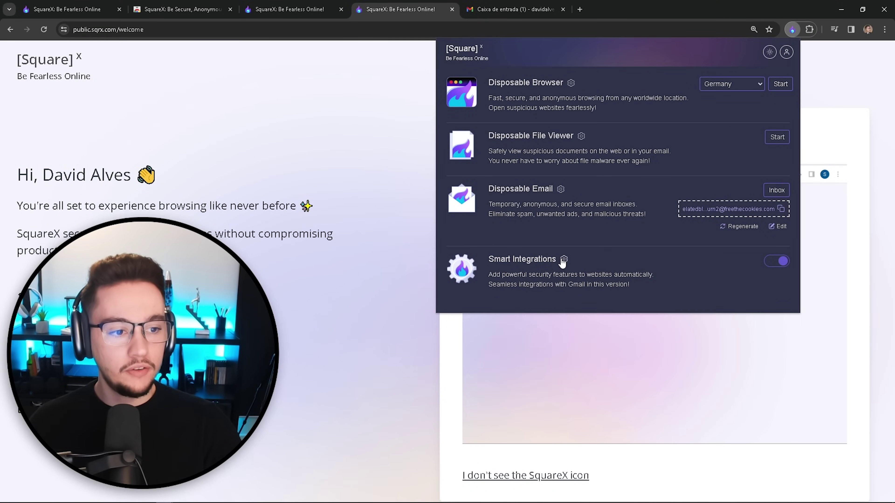
click(563, 259)
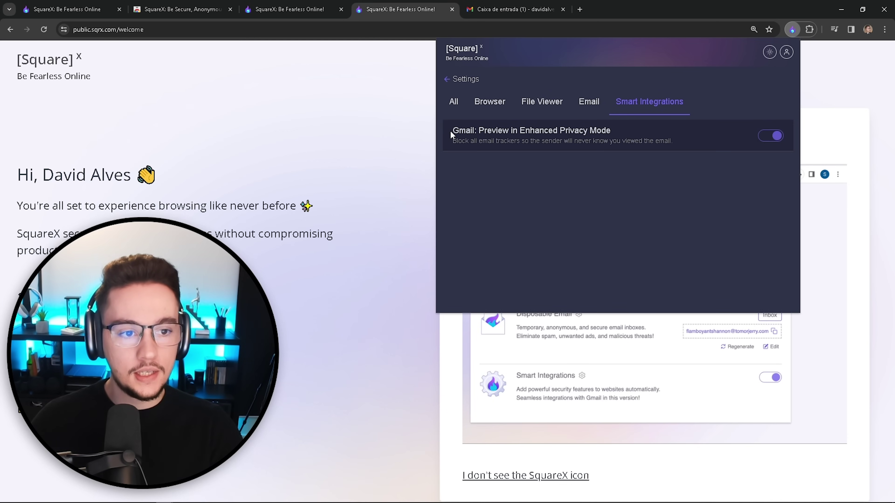
drag(453, 130, 631, 132)
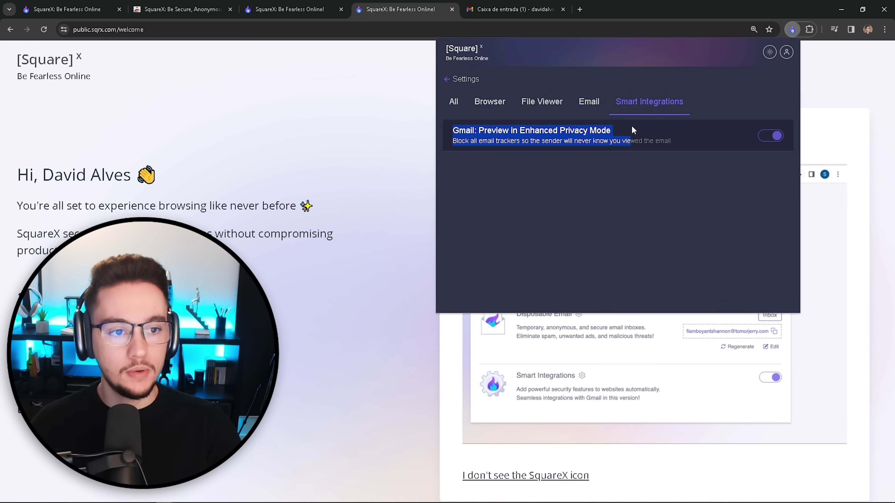
click(455, 151)
drag(453, 145, 660, 179)
click(654, 185)
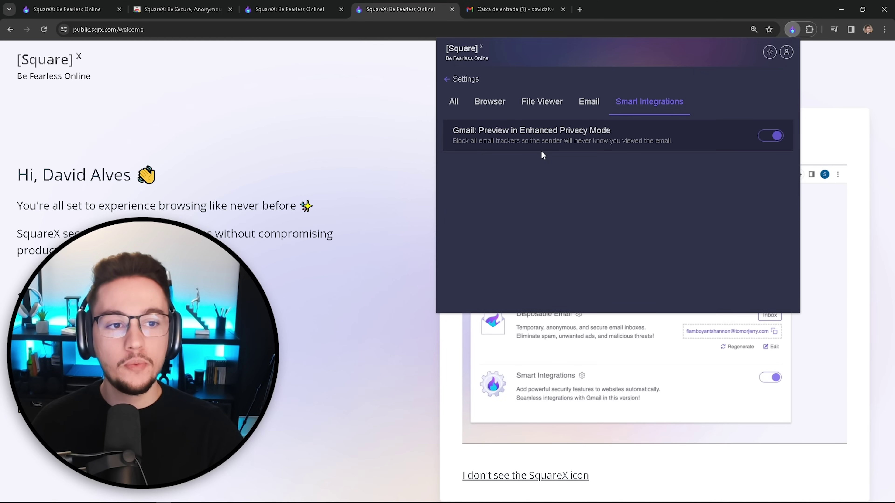
click(447, 81)
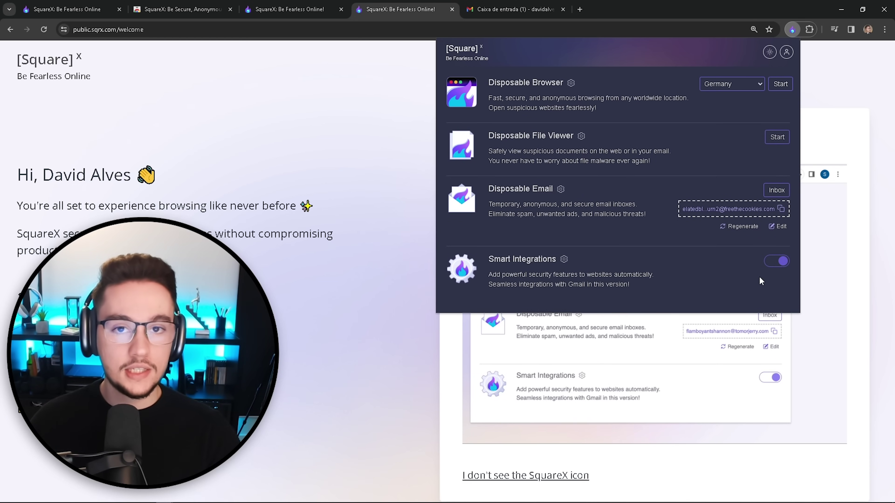
Step: Preview the 'URGENT SUBJECT - NEED UPDATE ASAP' Gmail email in SquareX Enhanced Privacy Mode
click(514, 9)
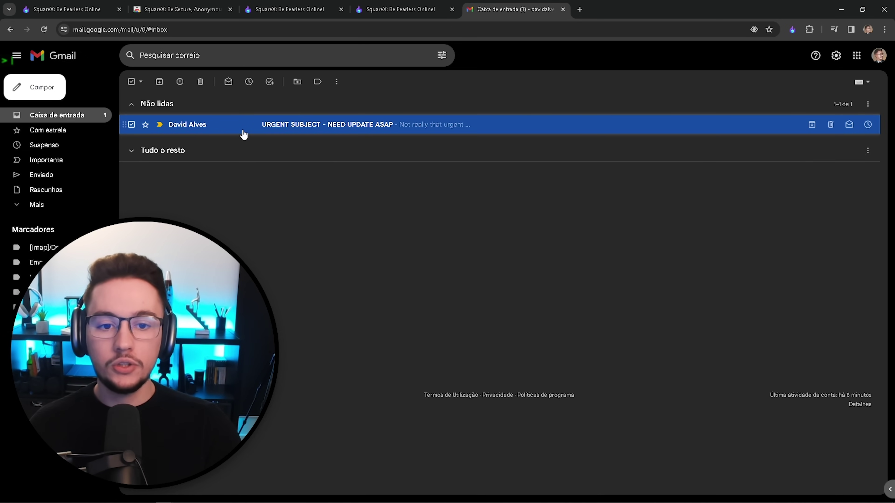
right_click(243, 134)
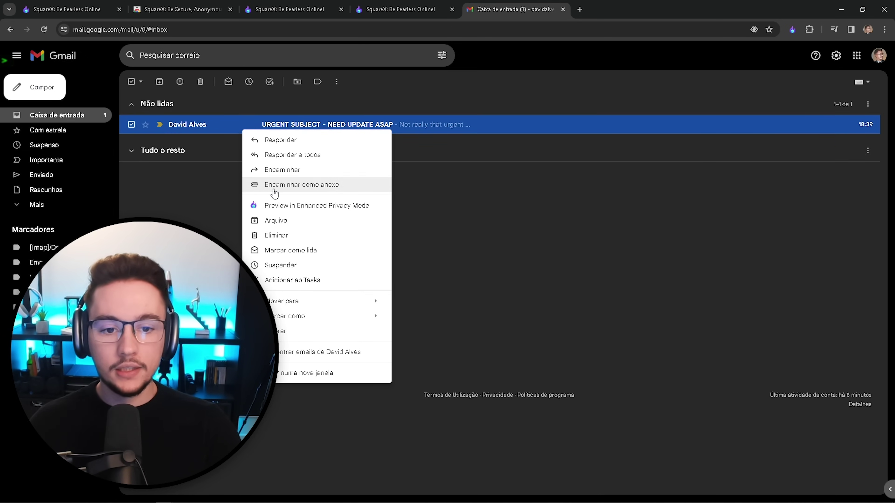
click(316, 207)
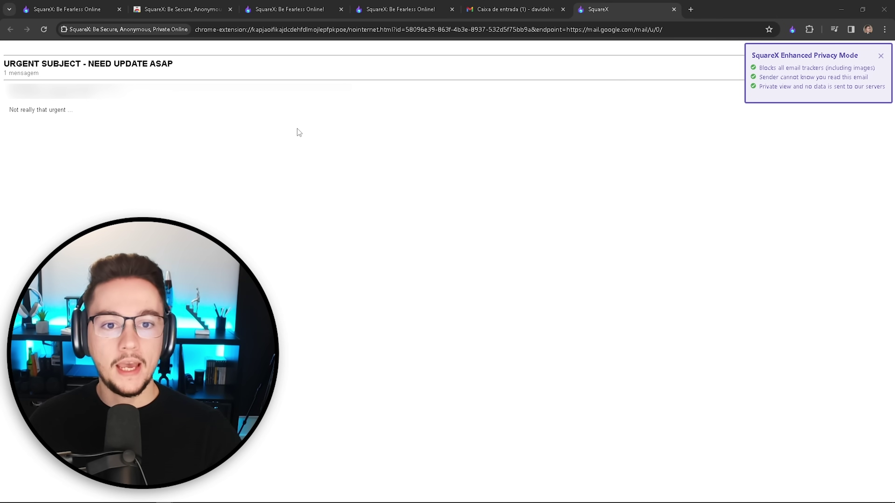
Step: Zoom in on the email preview and highlight the three Enhanced Privacy Mode notice lines
key(ctrl+plus)
key(ctrl+plus)
key(ctrl+plus)
key(ctrl+plus)
key(ctrl+plus)
key(ctrl+plus)
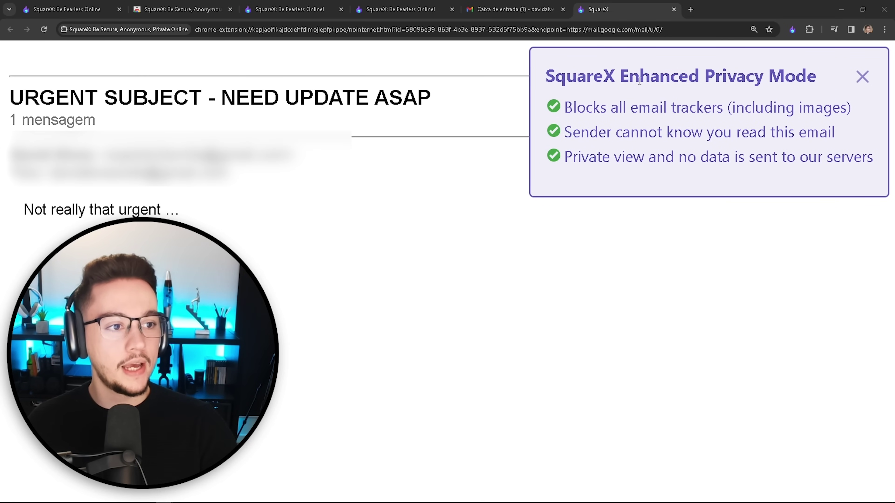
drag(553, 110, 840, 108)
drag(564, 132, 845, 138)
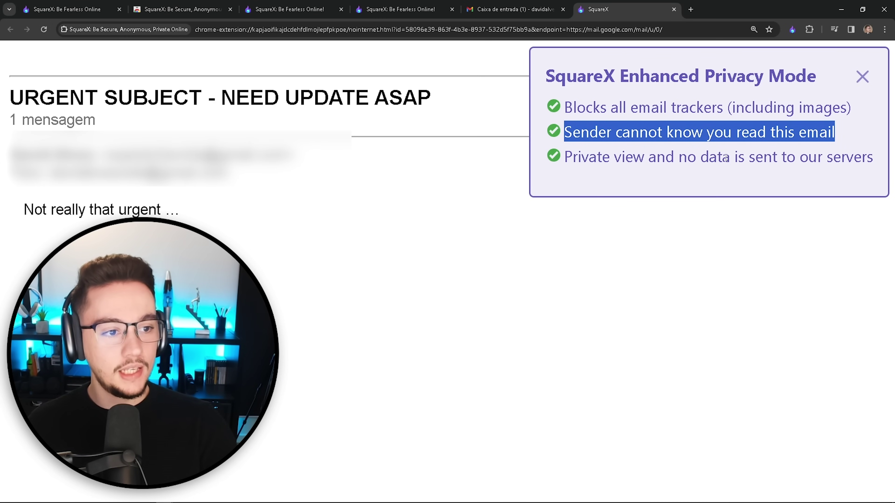
drag(564, 157, 871, 159)
Step: Highlight the email's subject heading and the body text 'Not really that urgent'
click(871, 161)
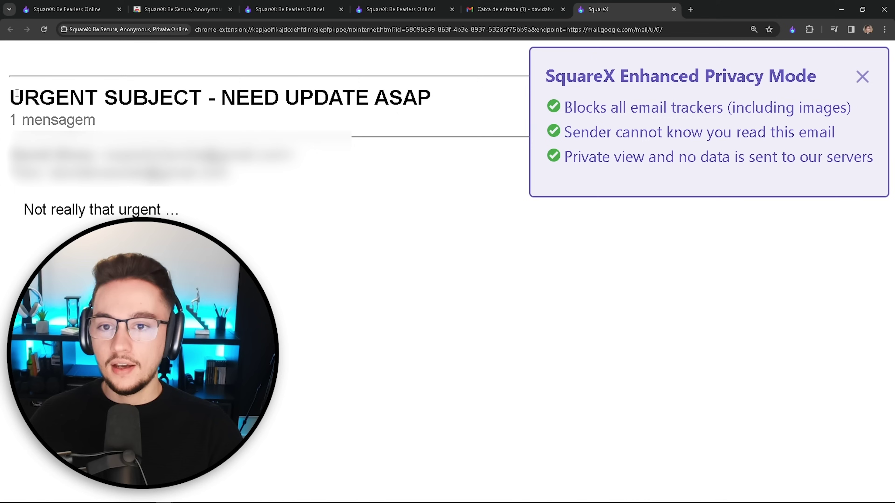
drag(10, 97, 402, 99)
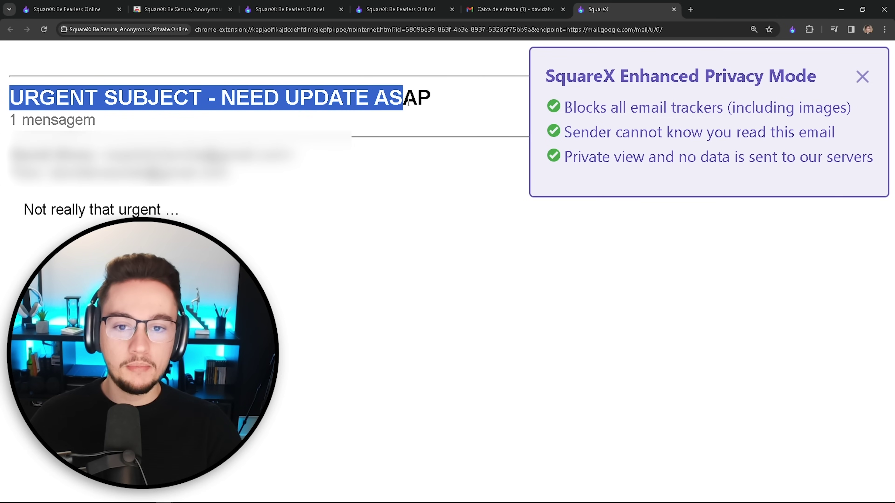
drag(22, 209, 186, 212)
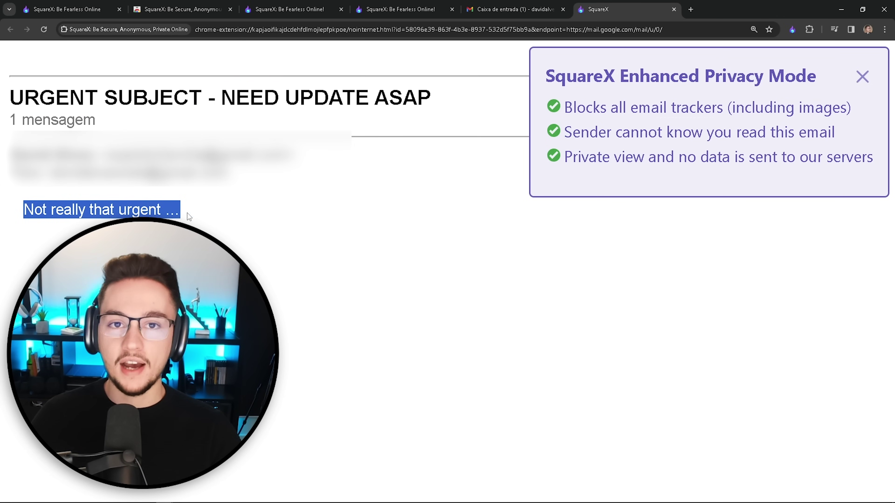